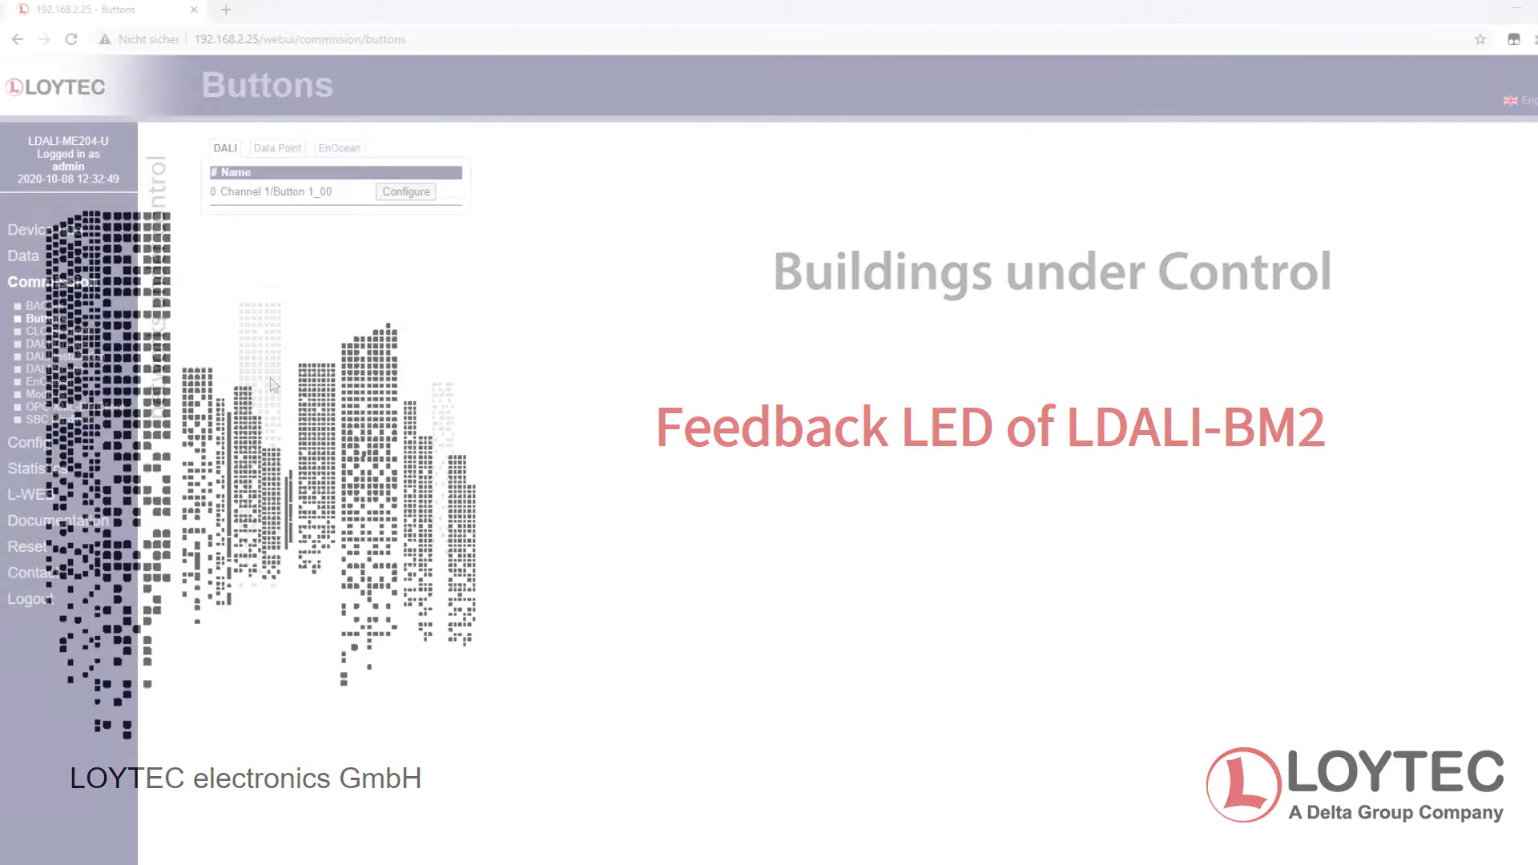
Step: Make Button 1_00's input IN1 switch Channel 1 On/Off
left_click(402, 195)
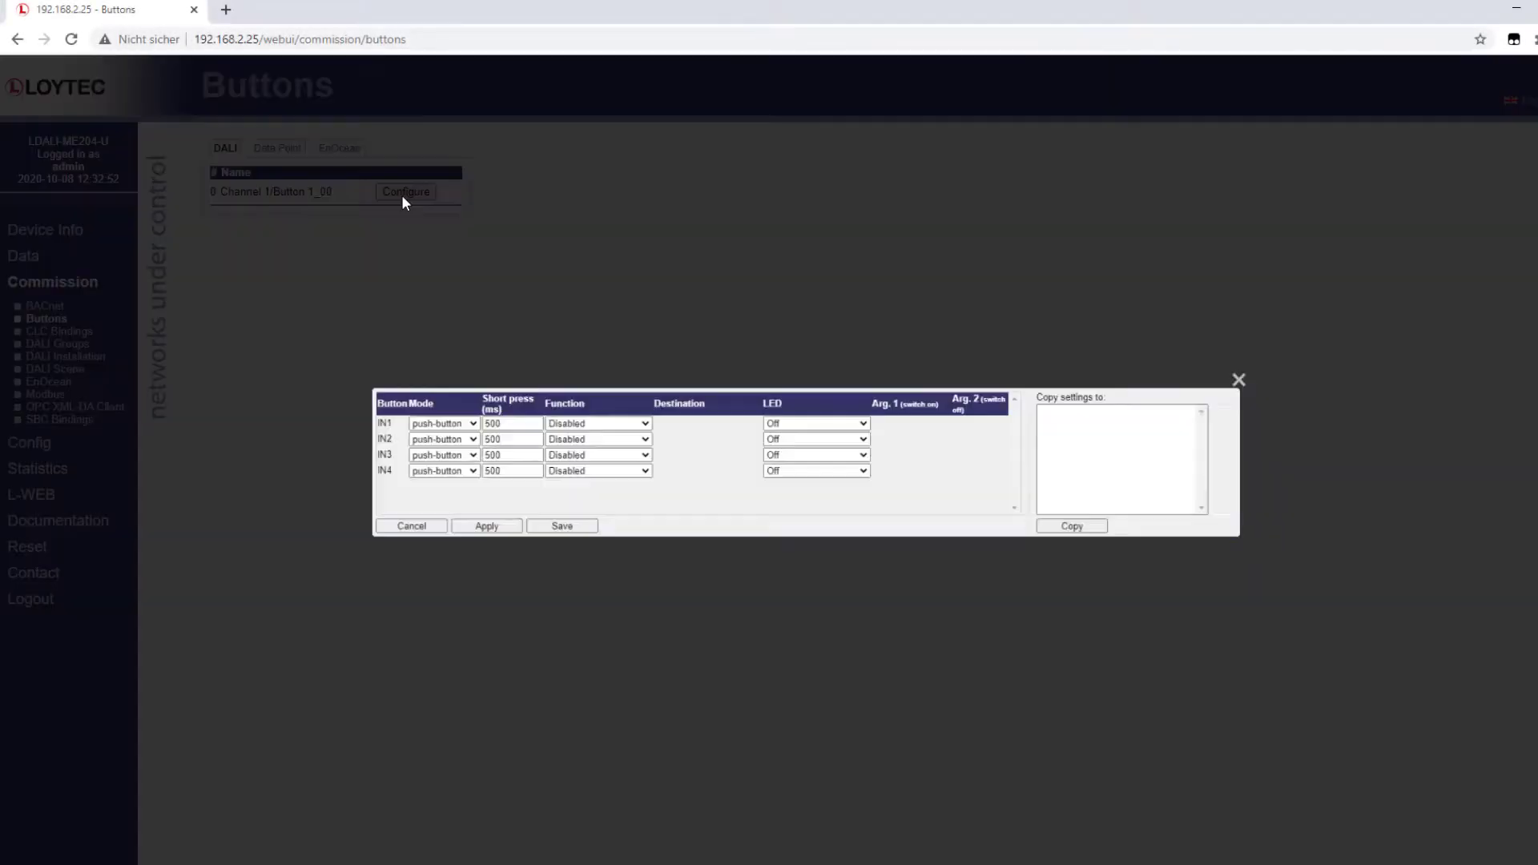
left_click(619, 417)
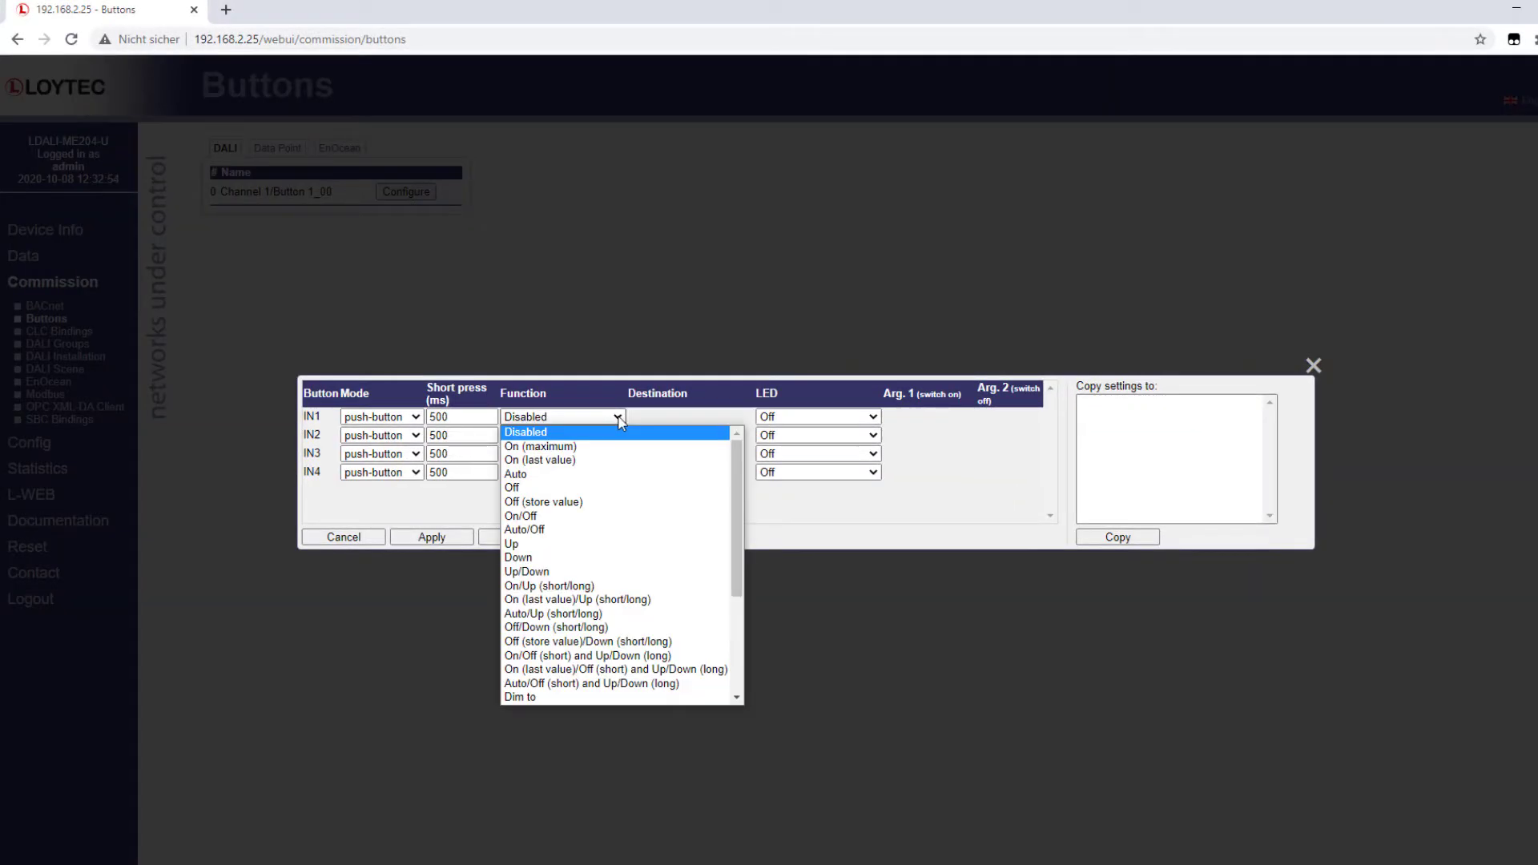
left_click(546, 518)
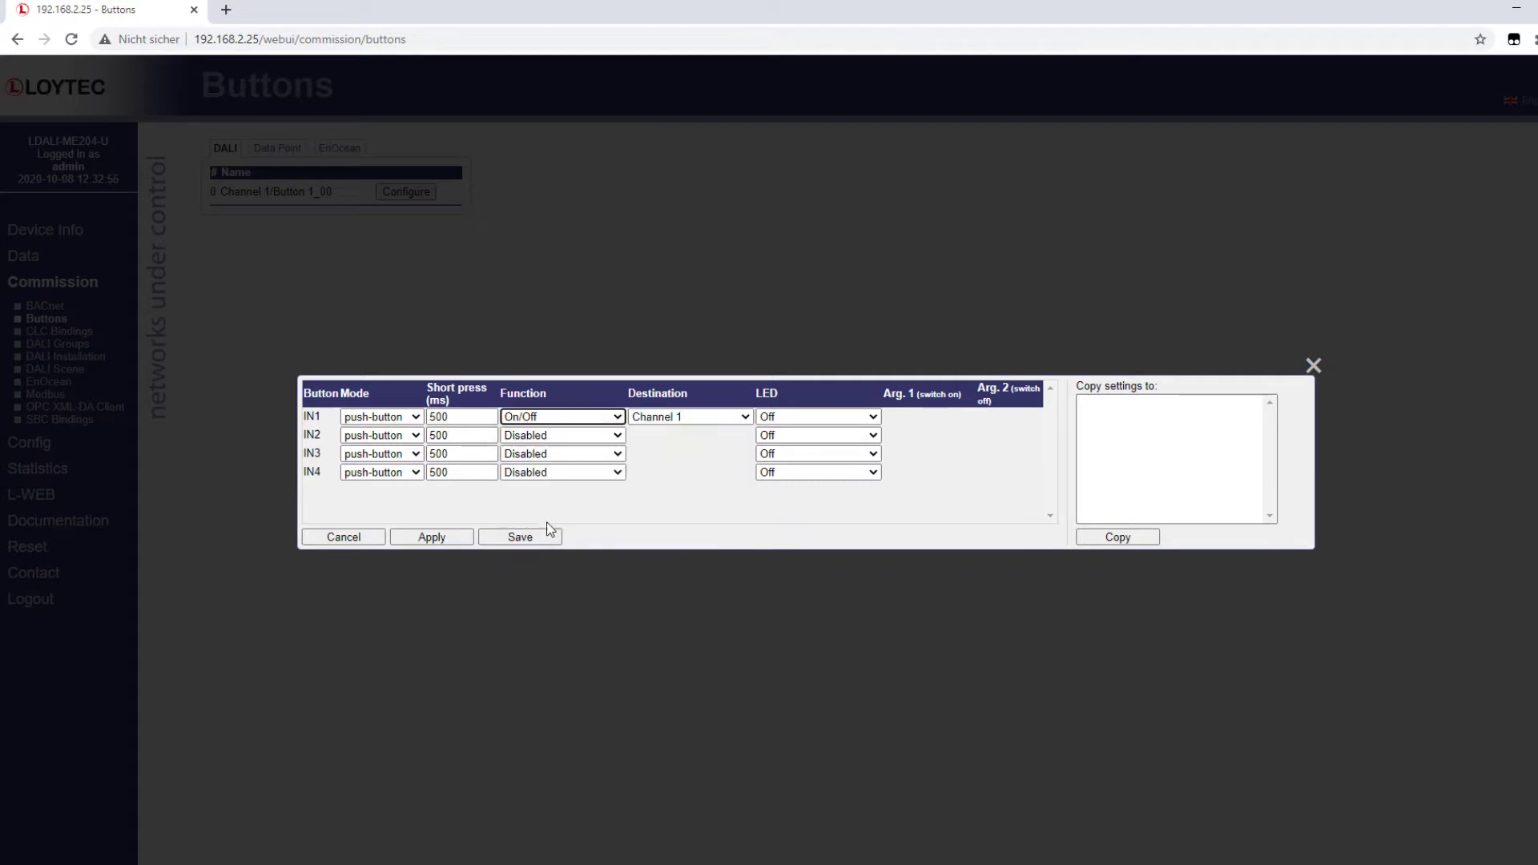
left_click(874, 416)
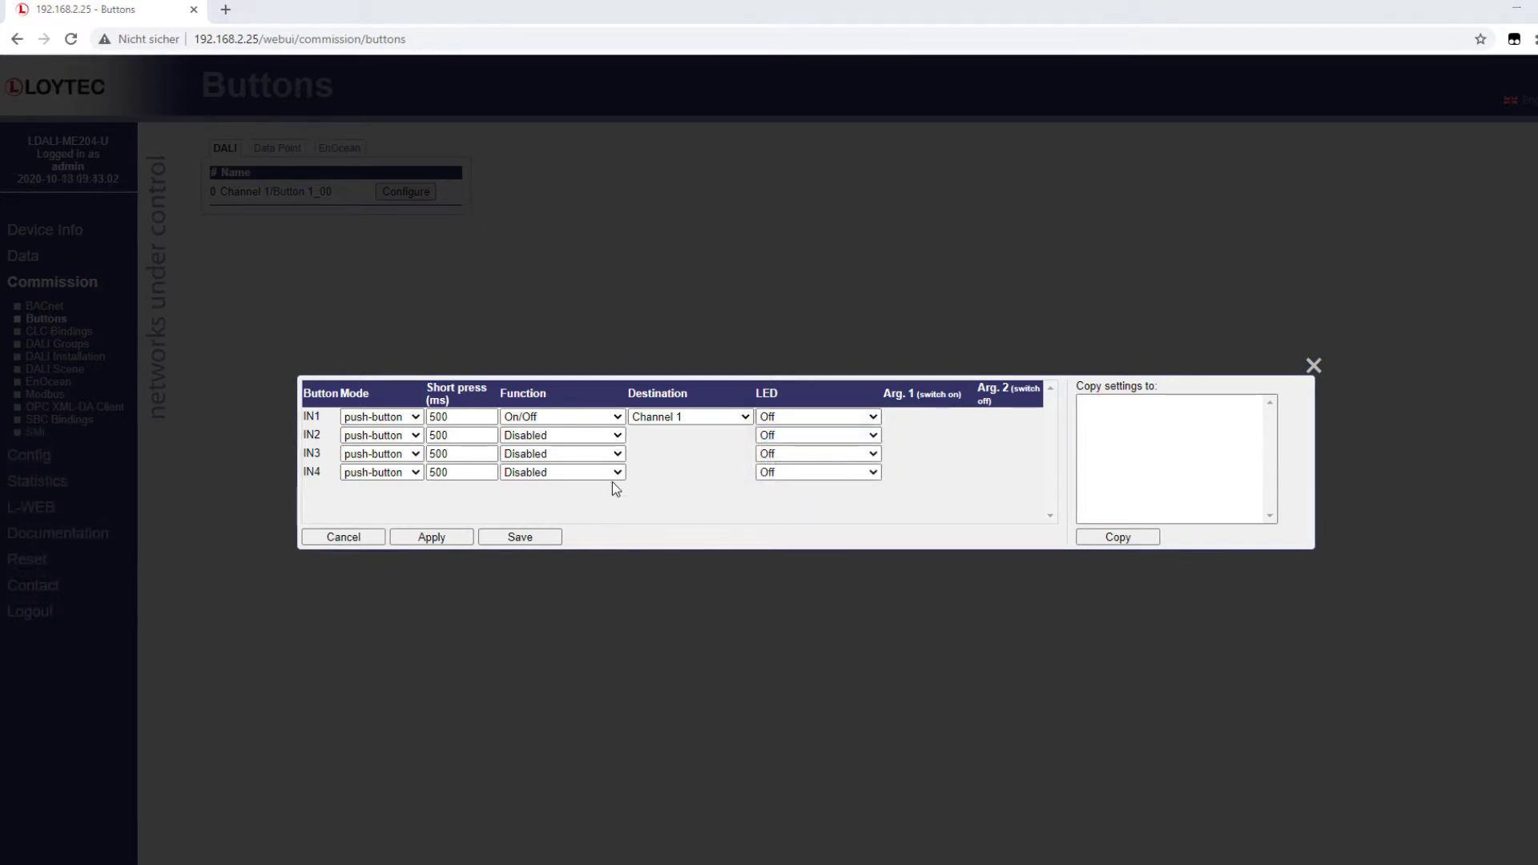
Step: Set both IN4's function and its LED to Network data point
left_click(618, 472)
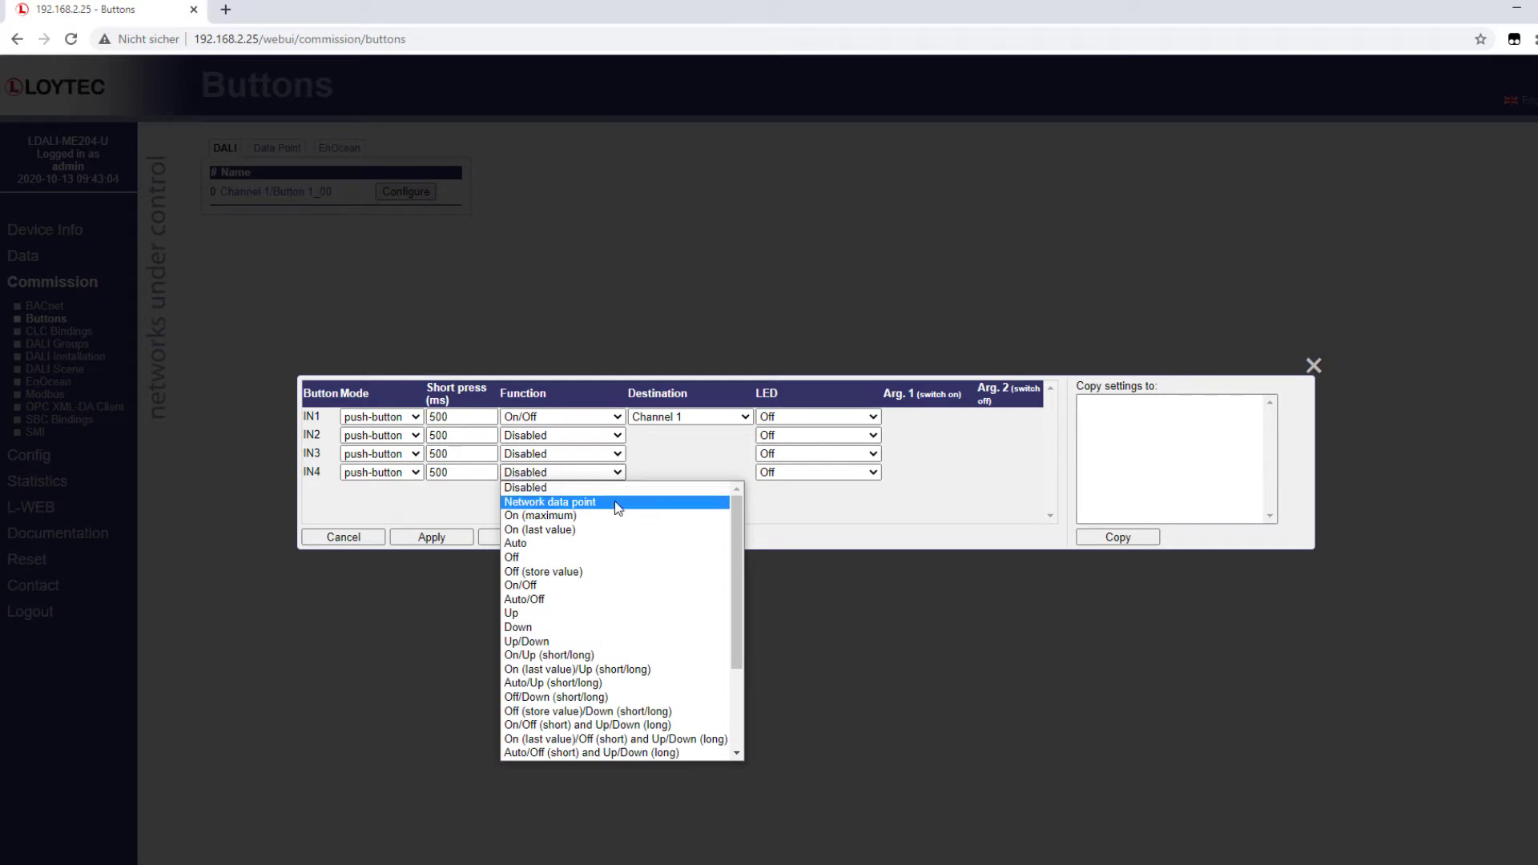
left_click(613, 500)
left_click(878, 472)
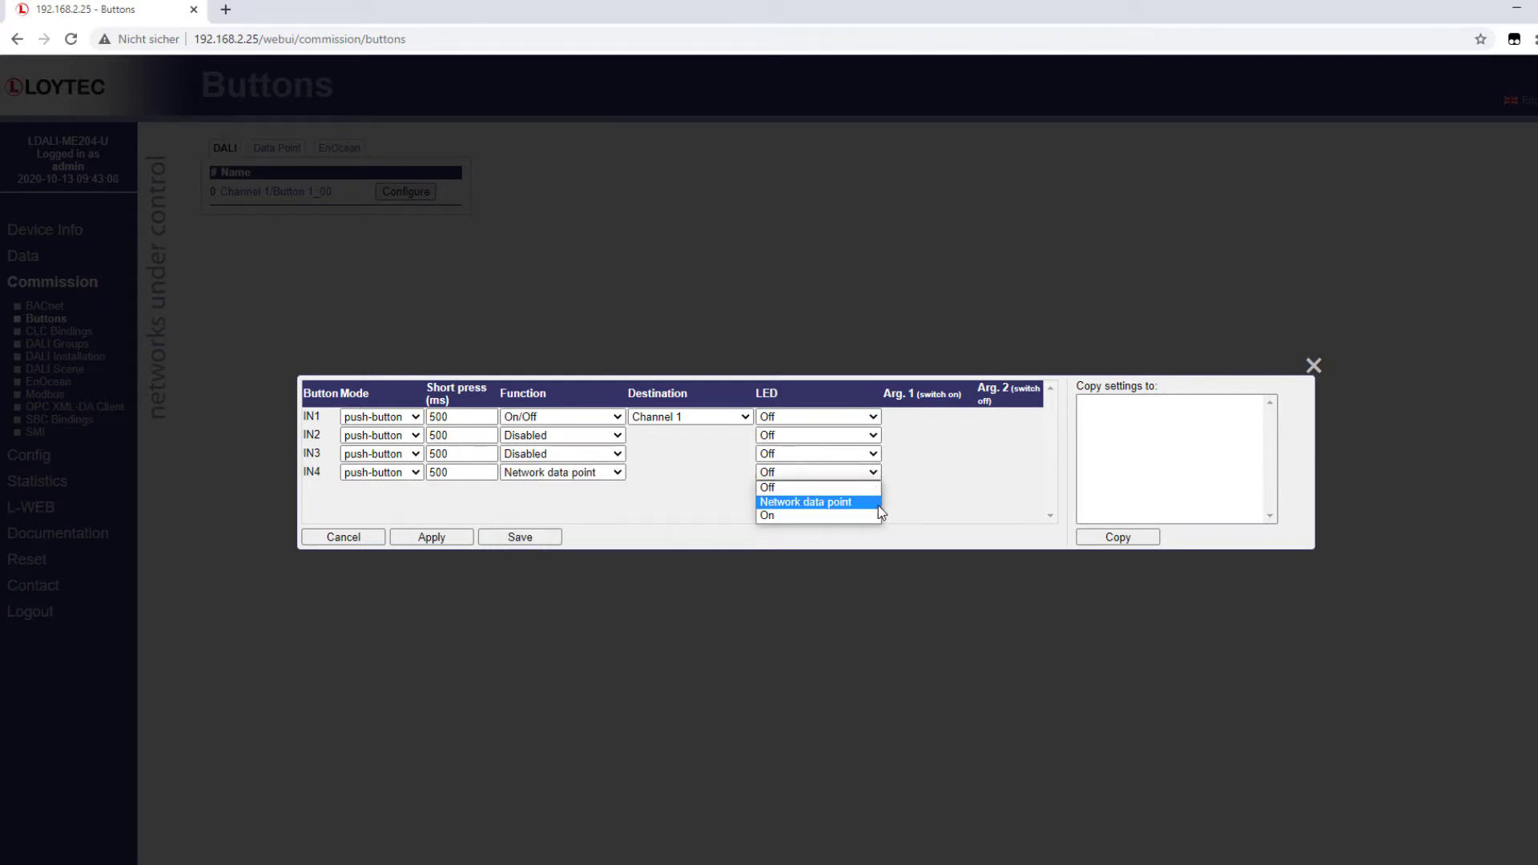
left_click(879, 504)
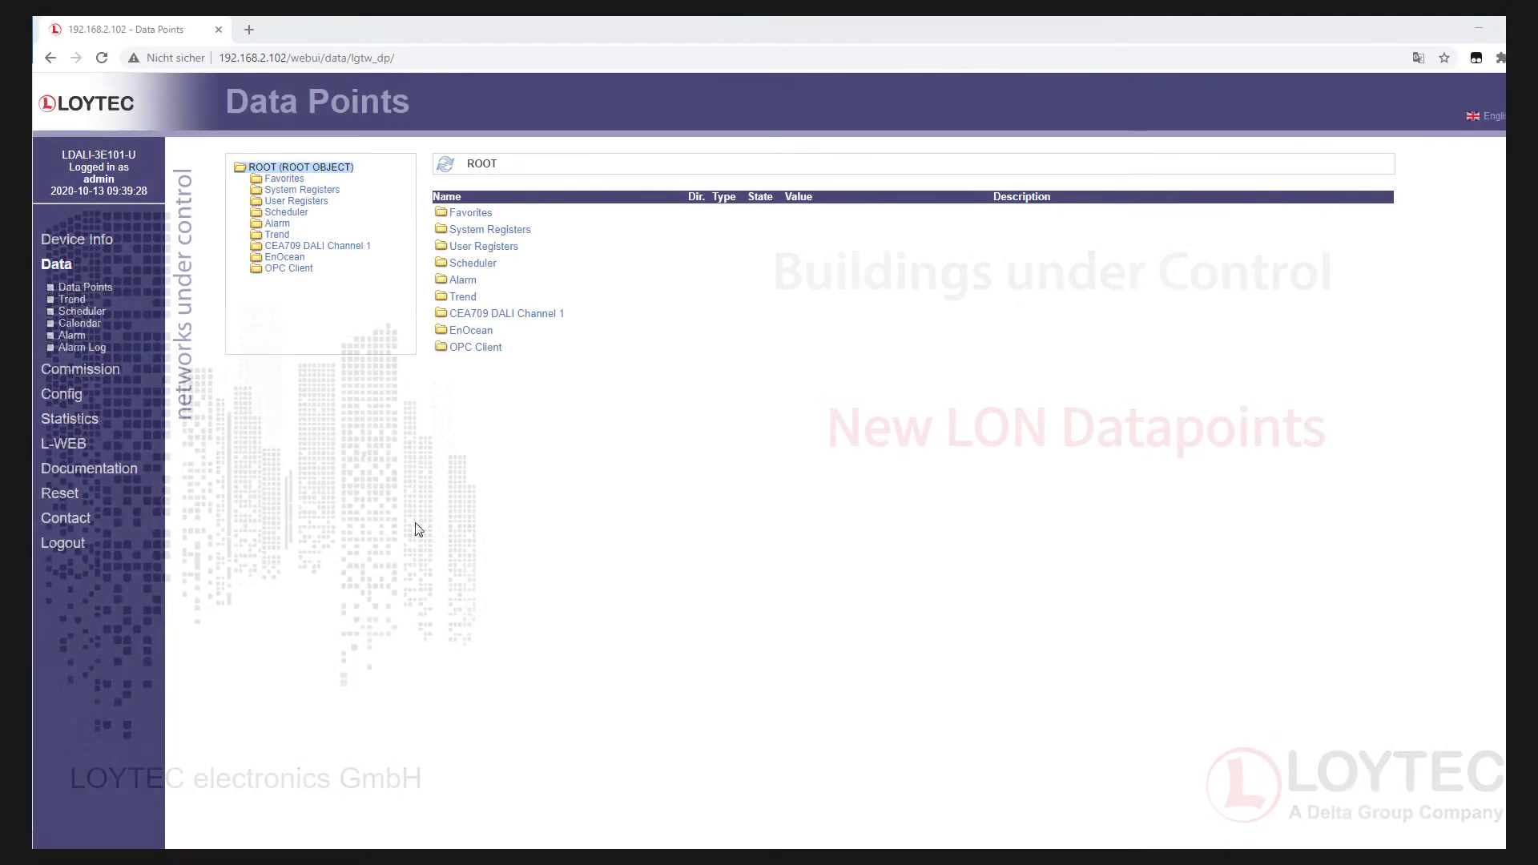
Step: Browse CEA709 DALI Channel 1 Light Sensors and view Light Sensor 0's data points
left_click(289, 246)
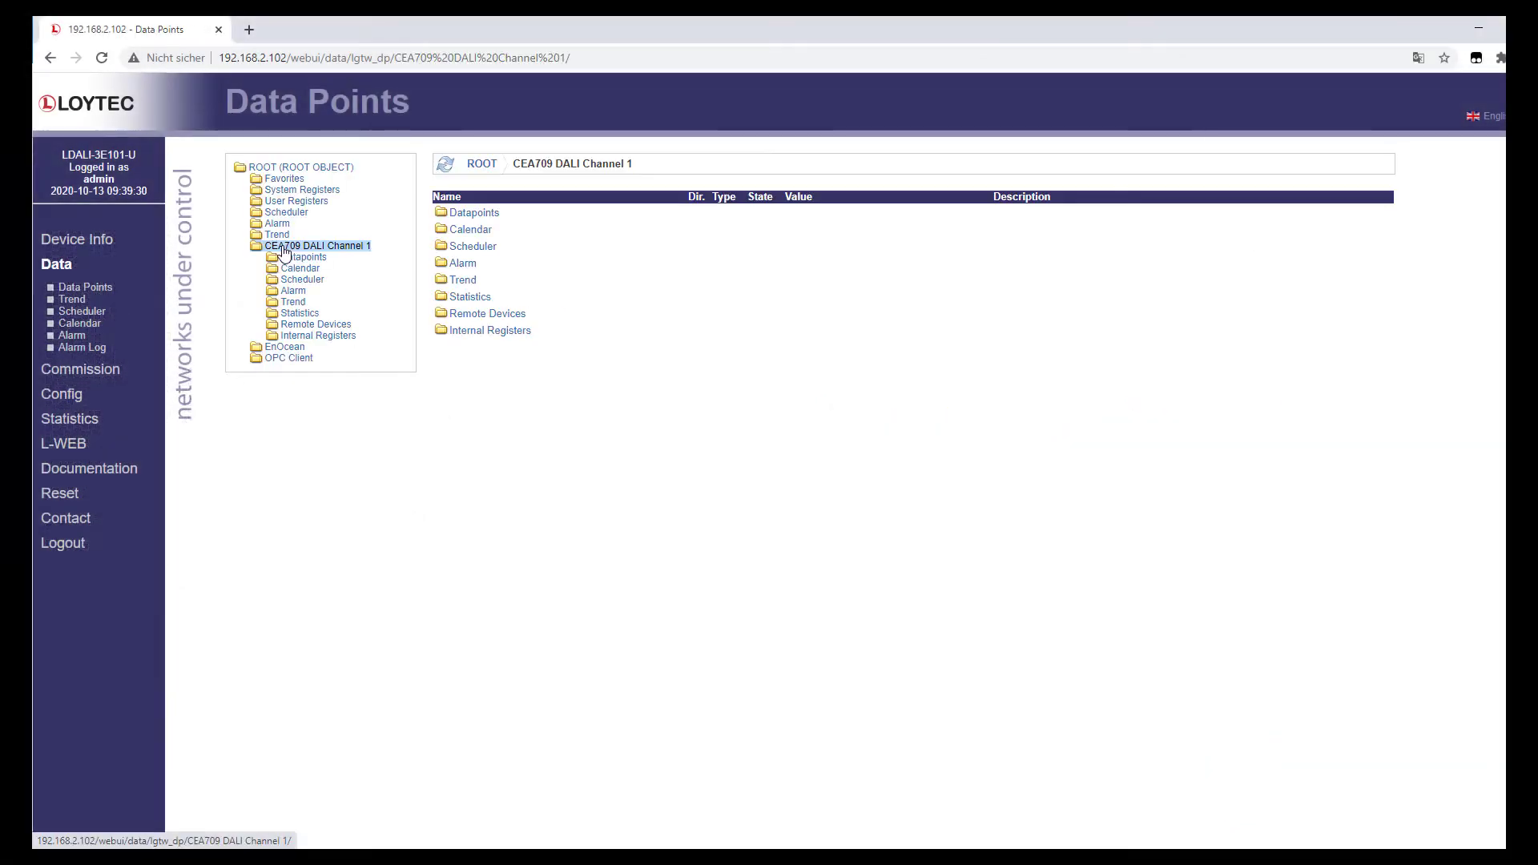
left_click(292, 259)
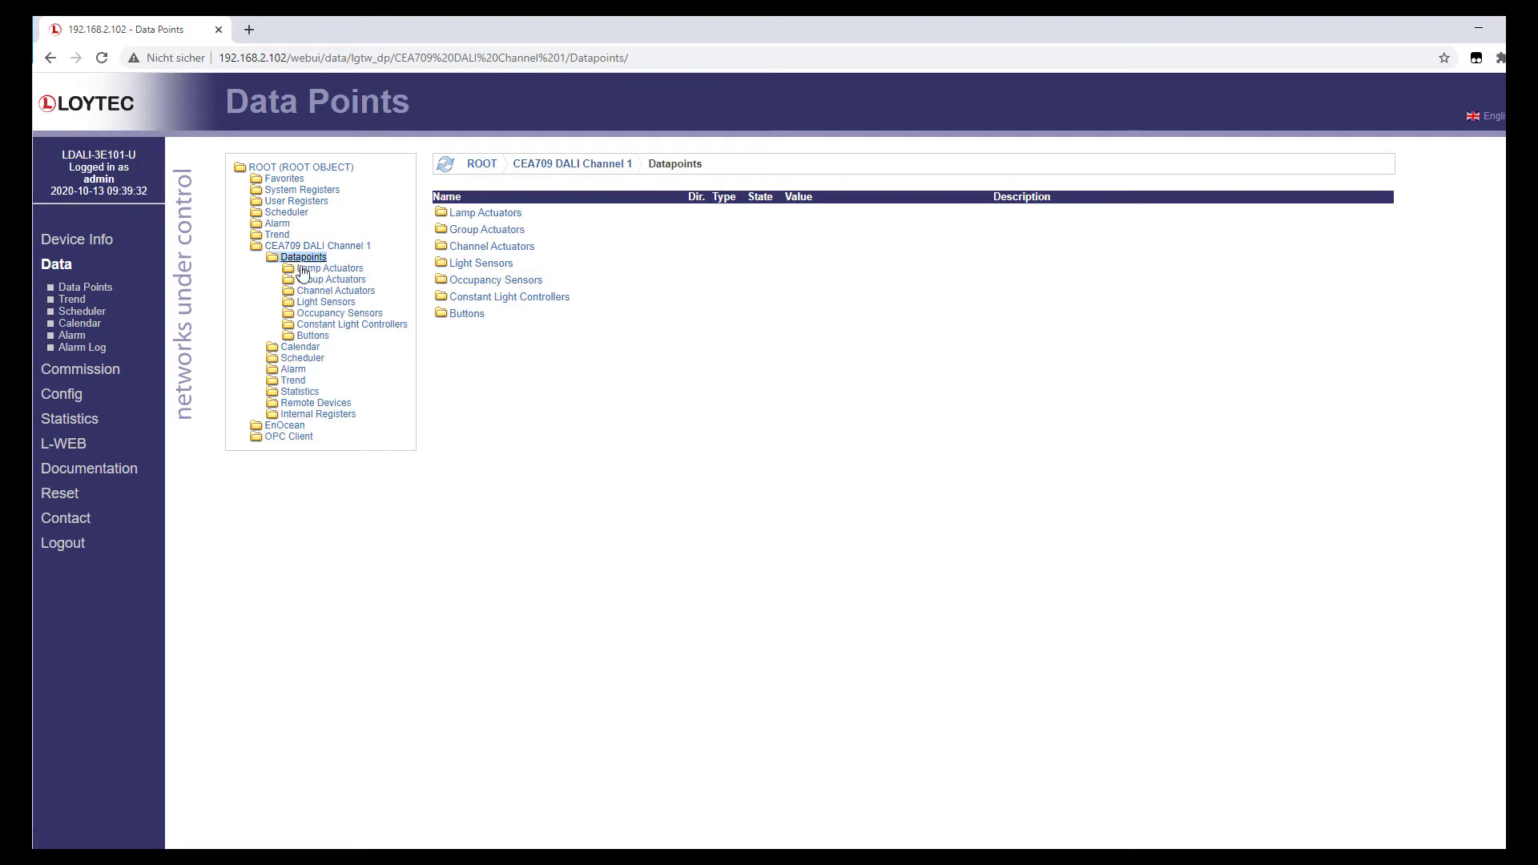
left_click(334, 307)
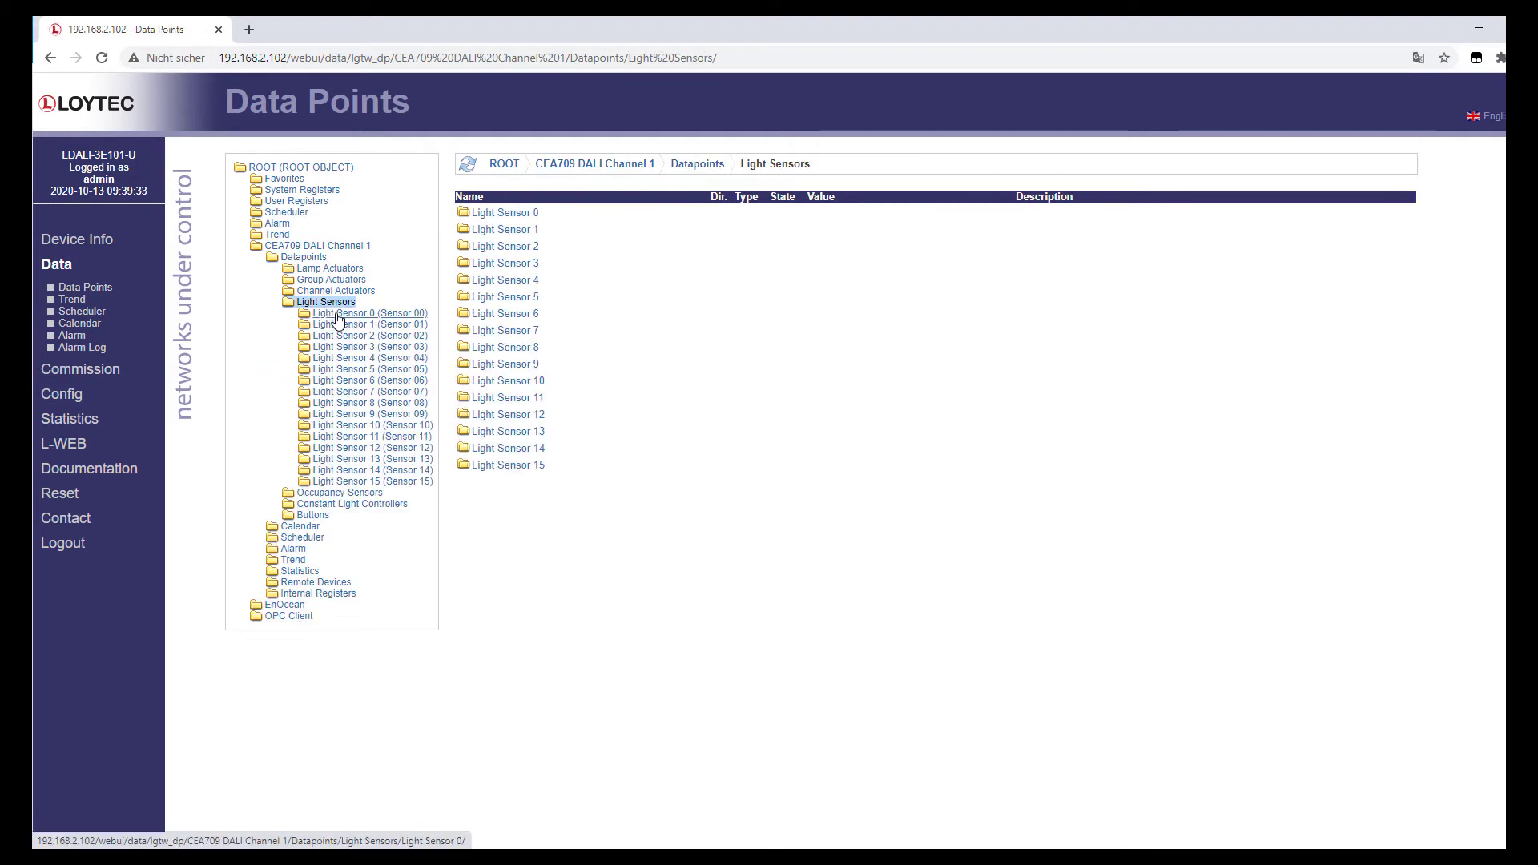
left_click(339, 316)
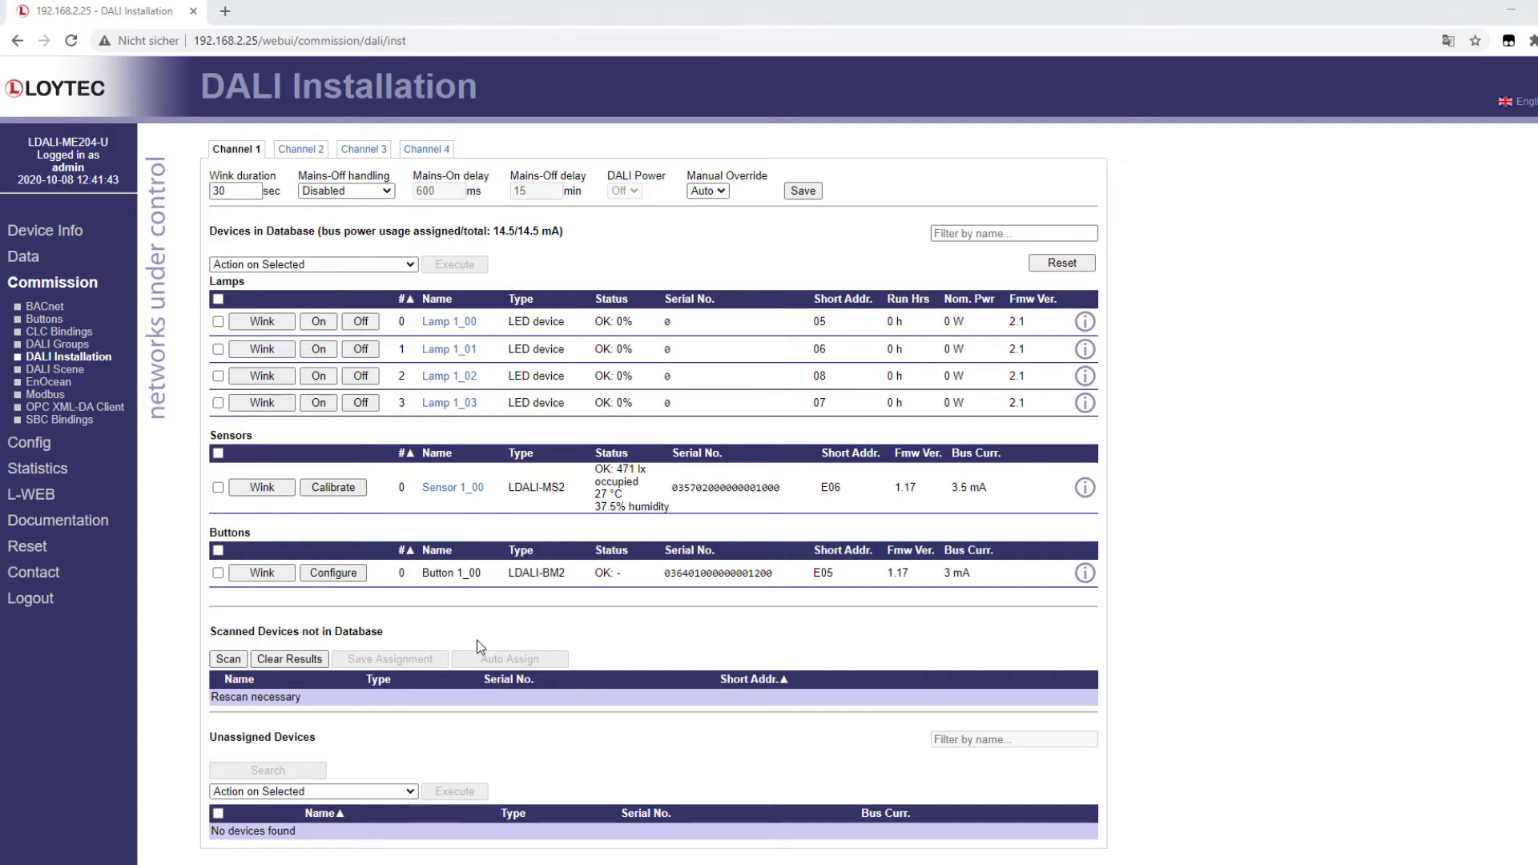
Step: Unassign Lamp 1_00 from the Channel 1 database
left_click(218, 321)
left_click(410, 264)
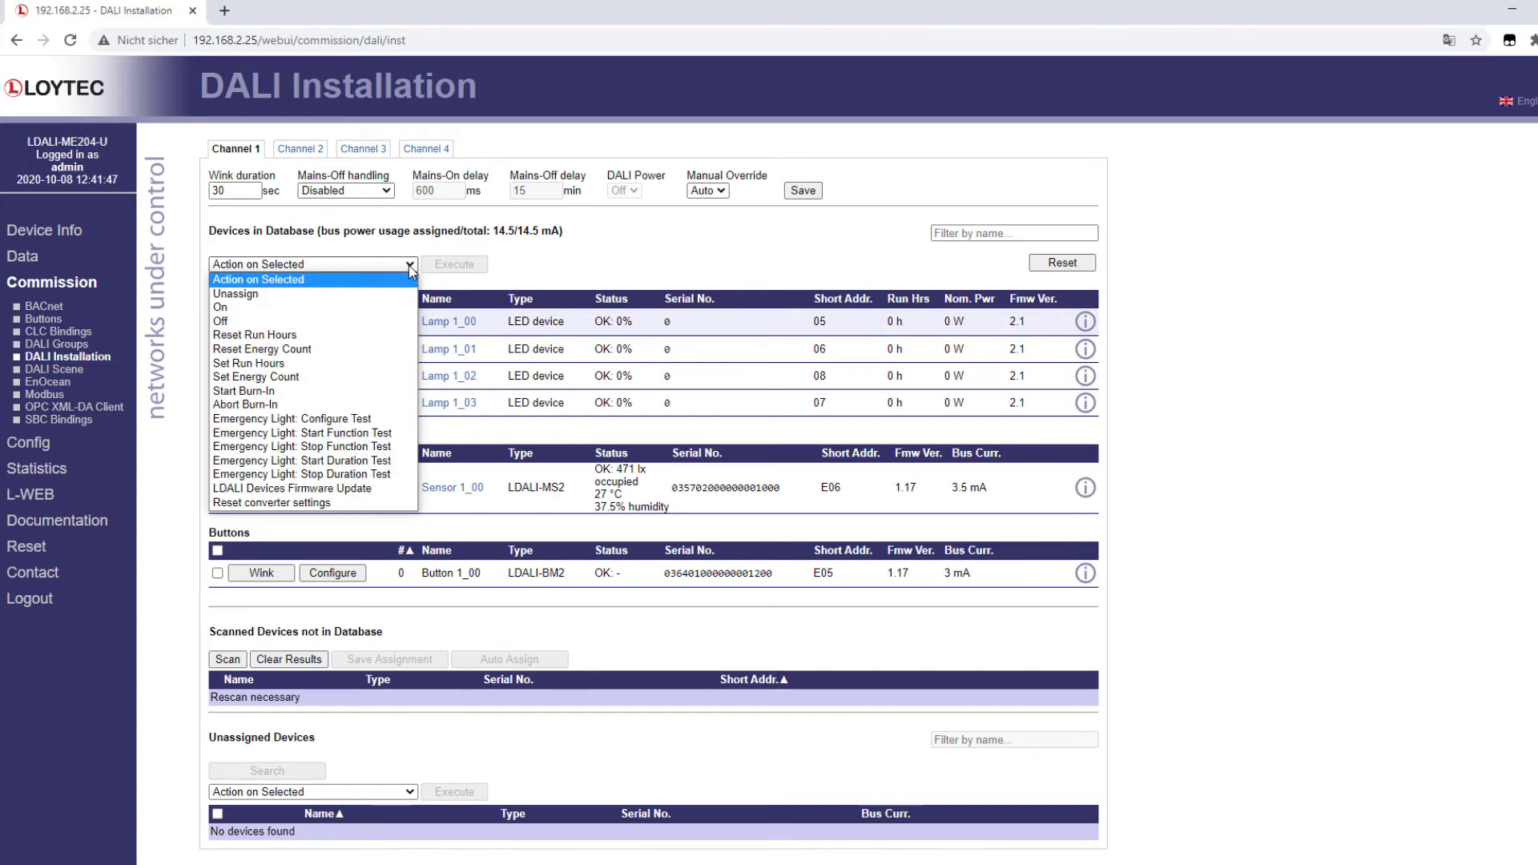
left_click(267, 292)
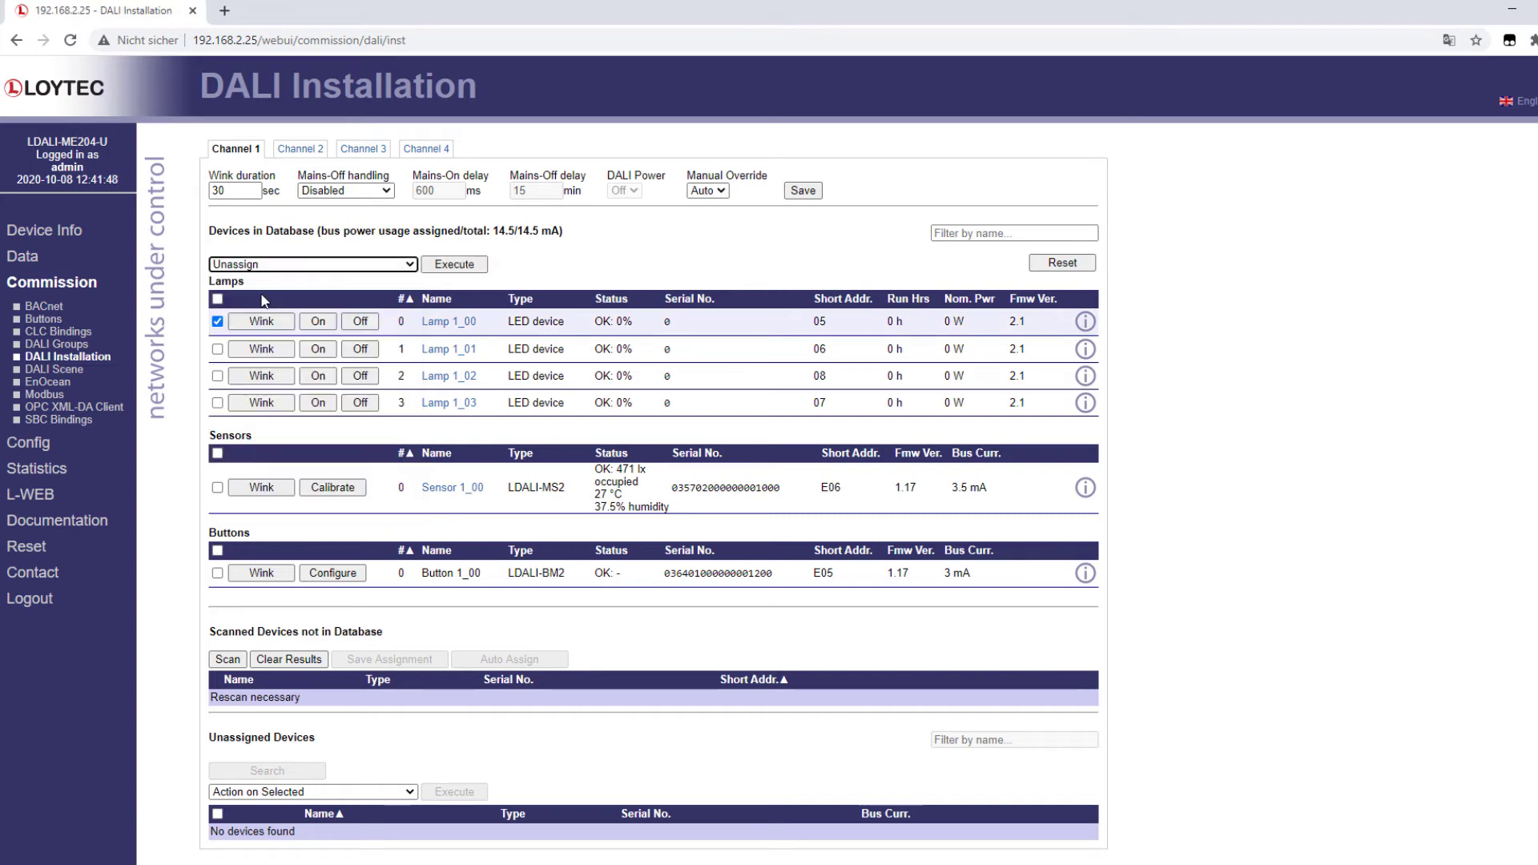
left_click(453, 266)
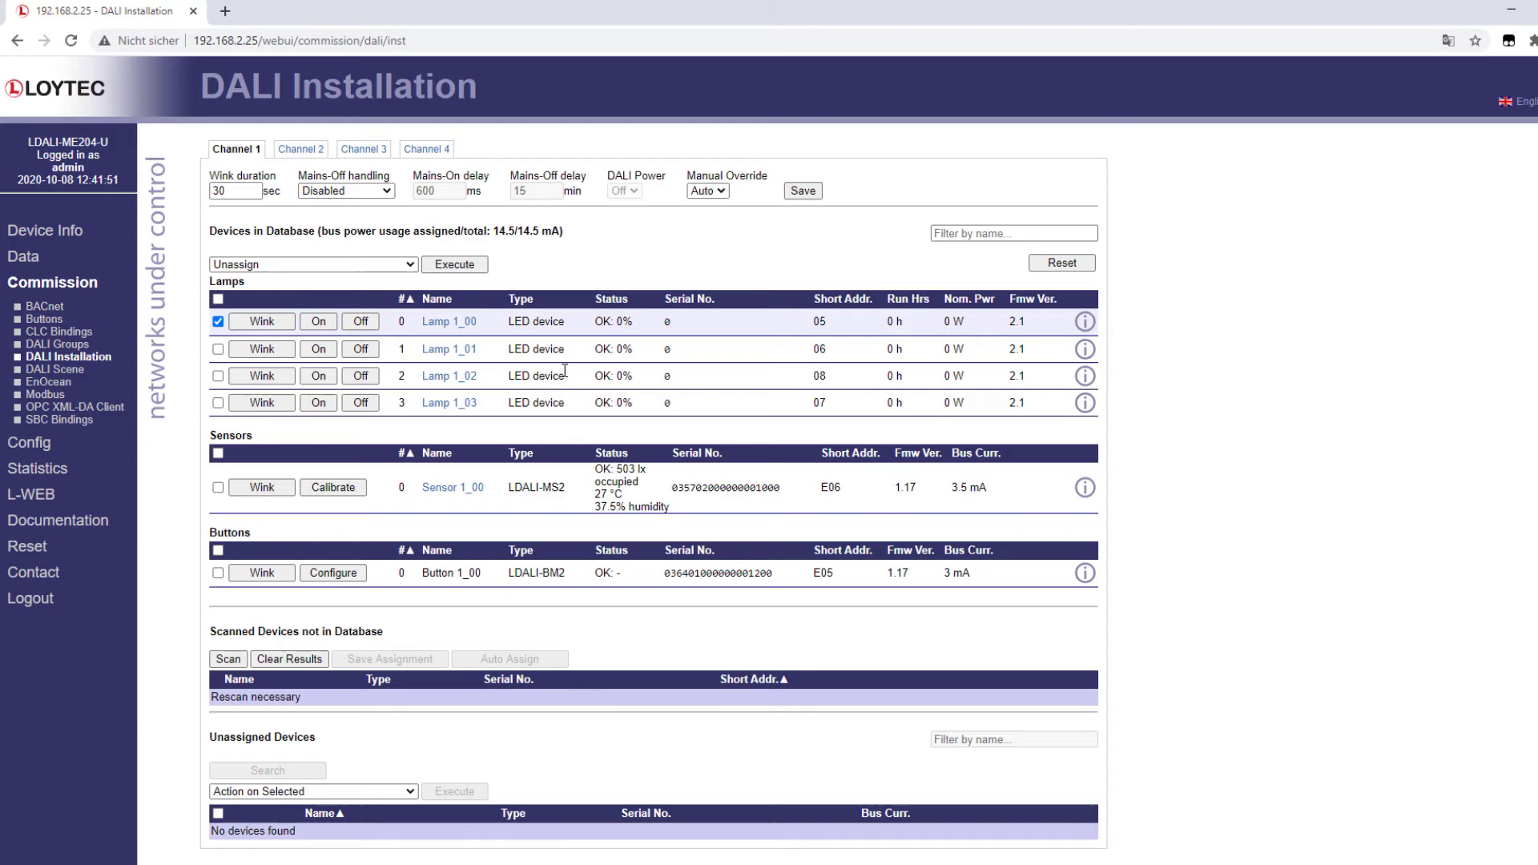
scroll(528, 596, "down", 1)
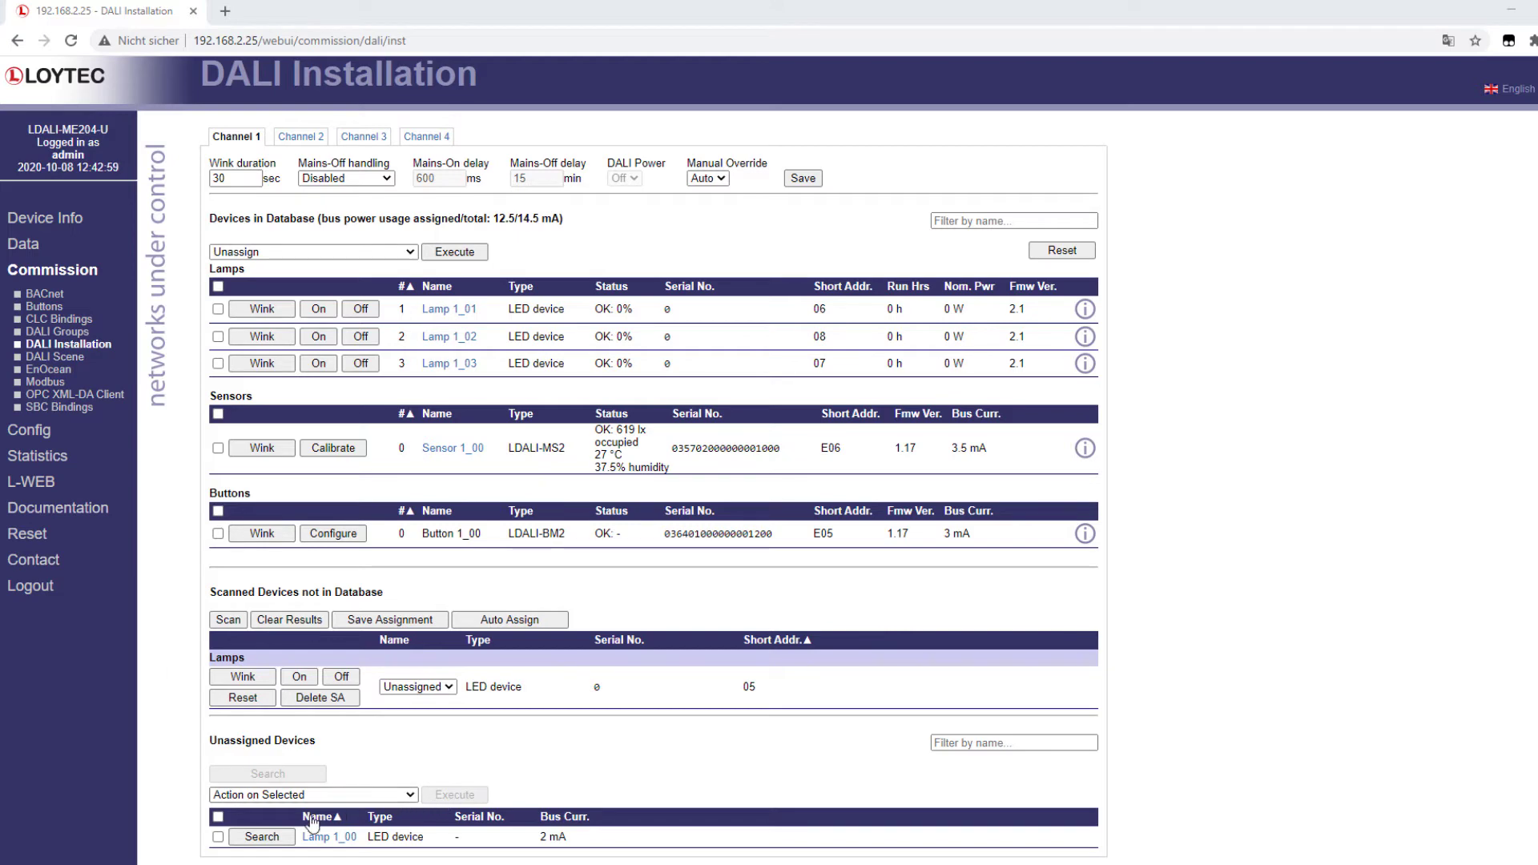
Step: Delete Lamp 1_00 from the Unassigned Devices list
left_click(217, 836)
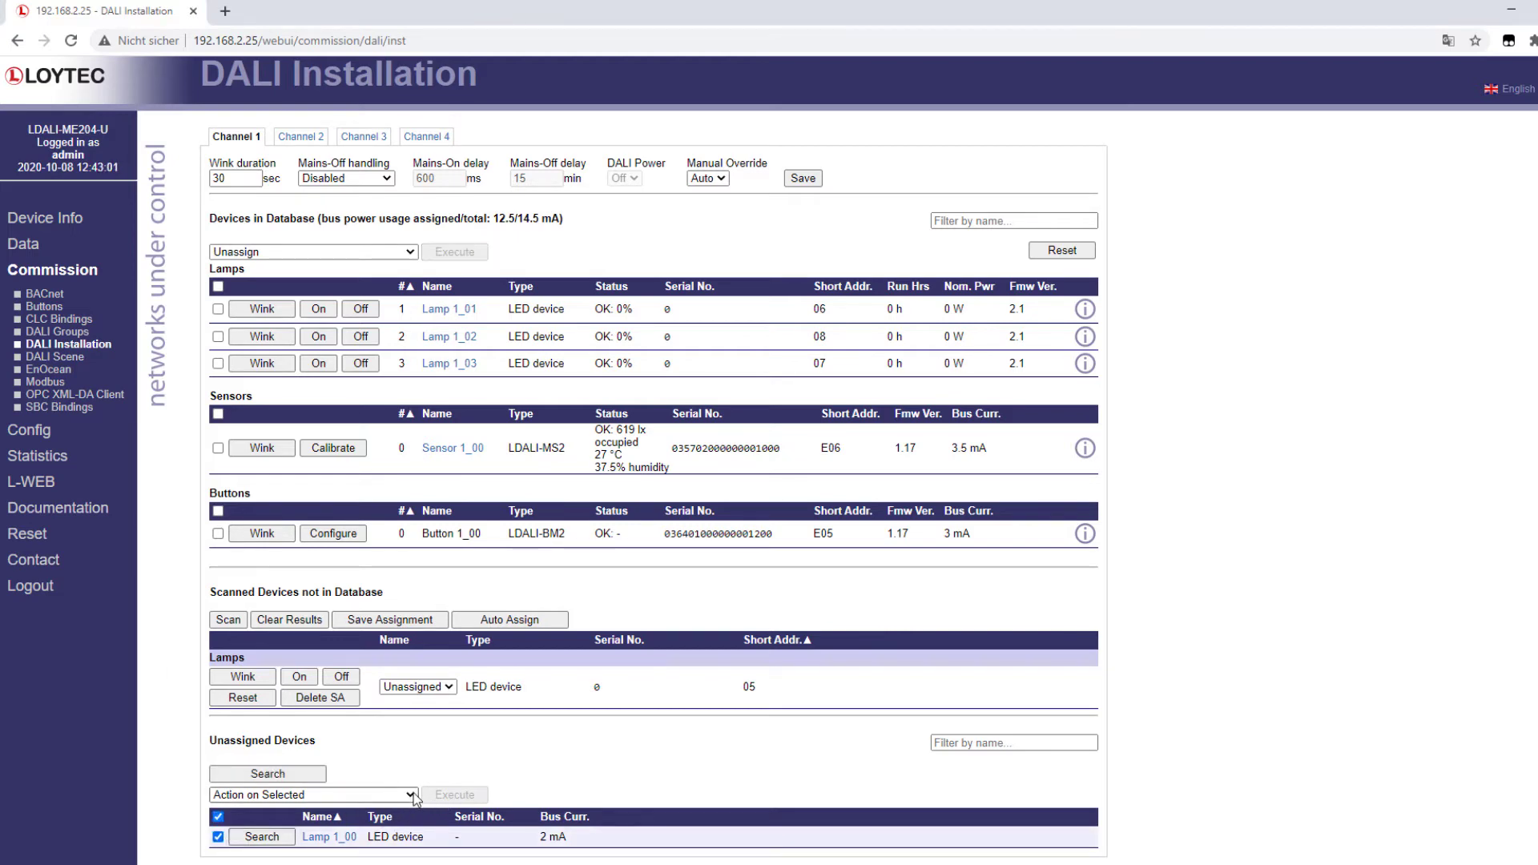
left_click(414, 795)
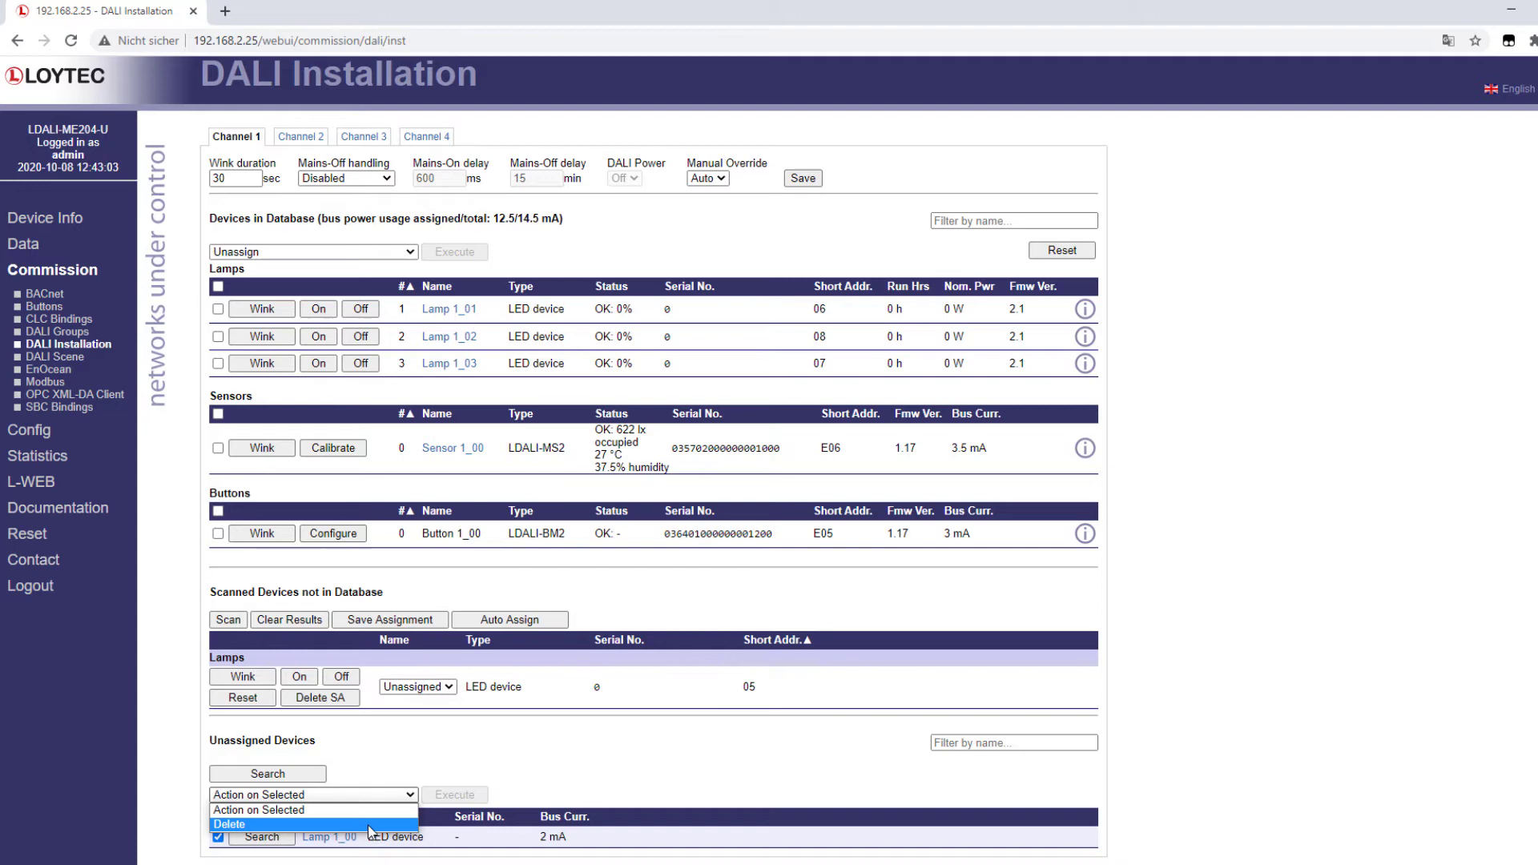
left_click(370, 825)
left_click(477, 796)
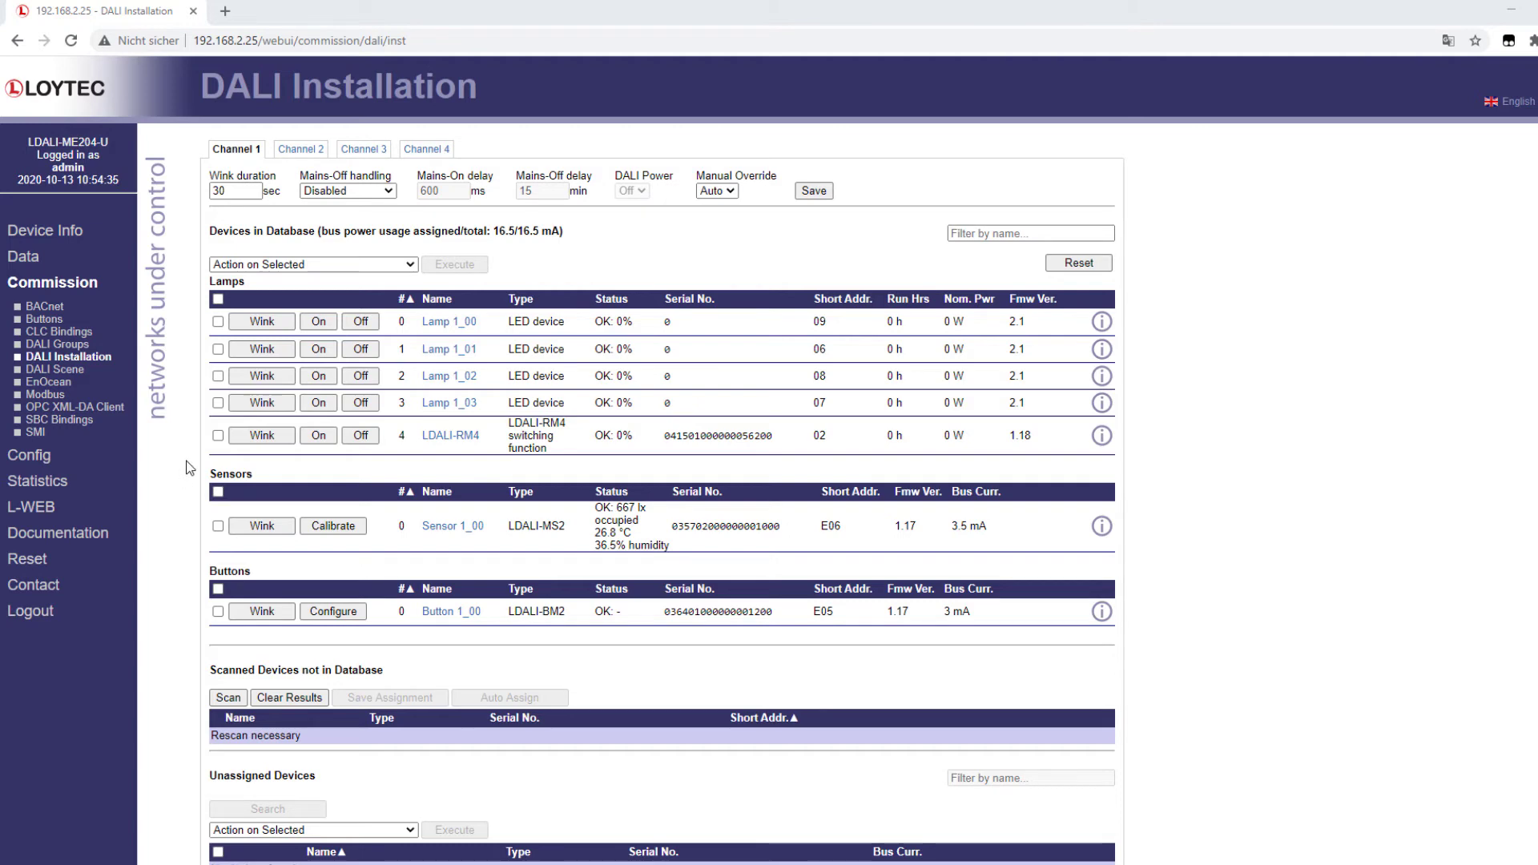
Step: Run Reset converter settings on the selected LDALI-RM4 switching device
left_click(217, 435)
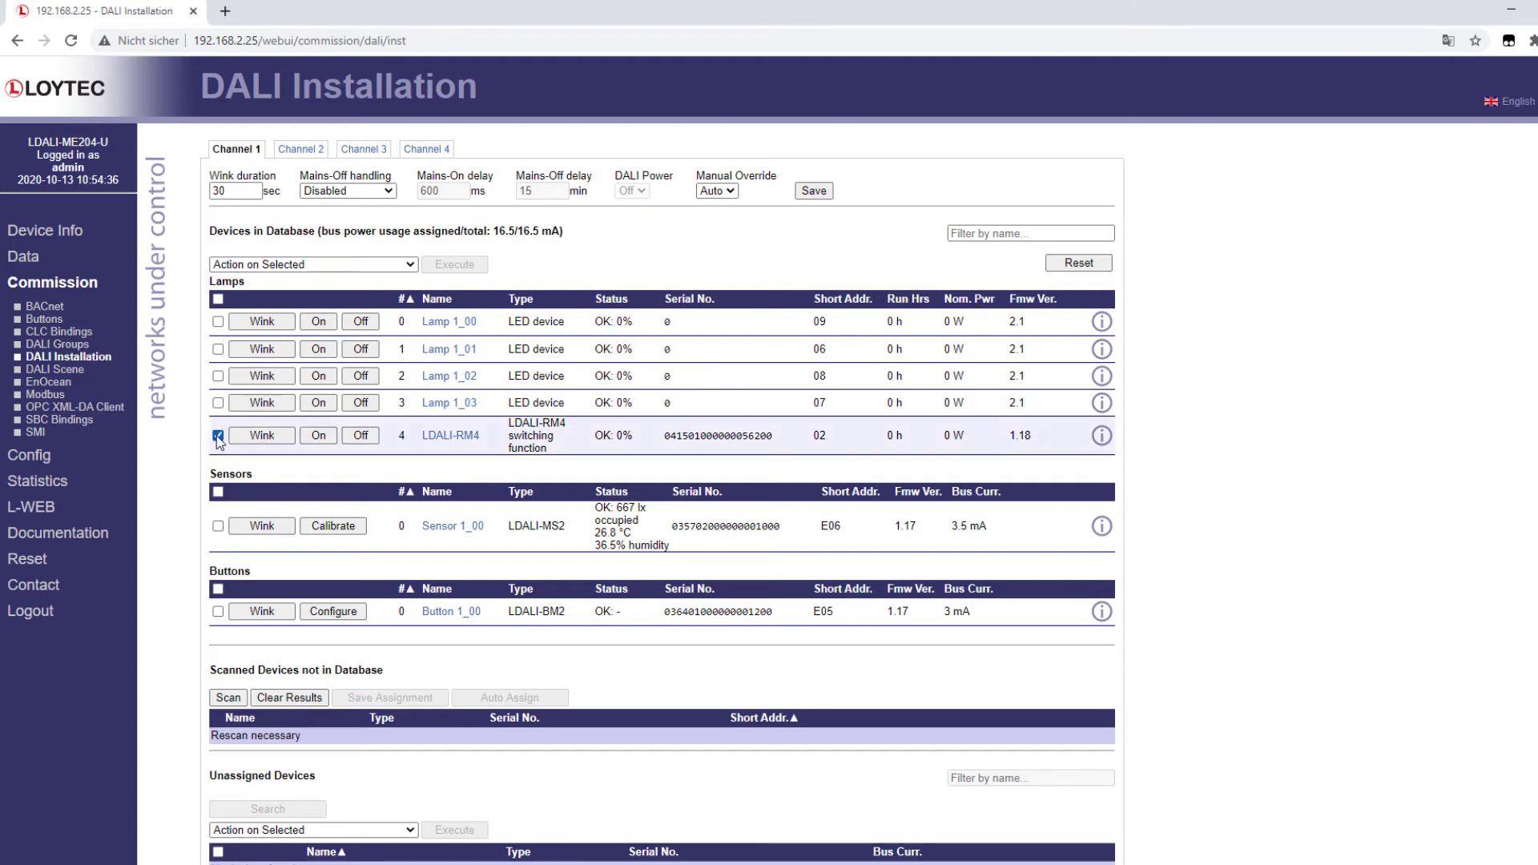
left_click(411, 267)
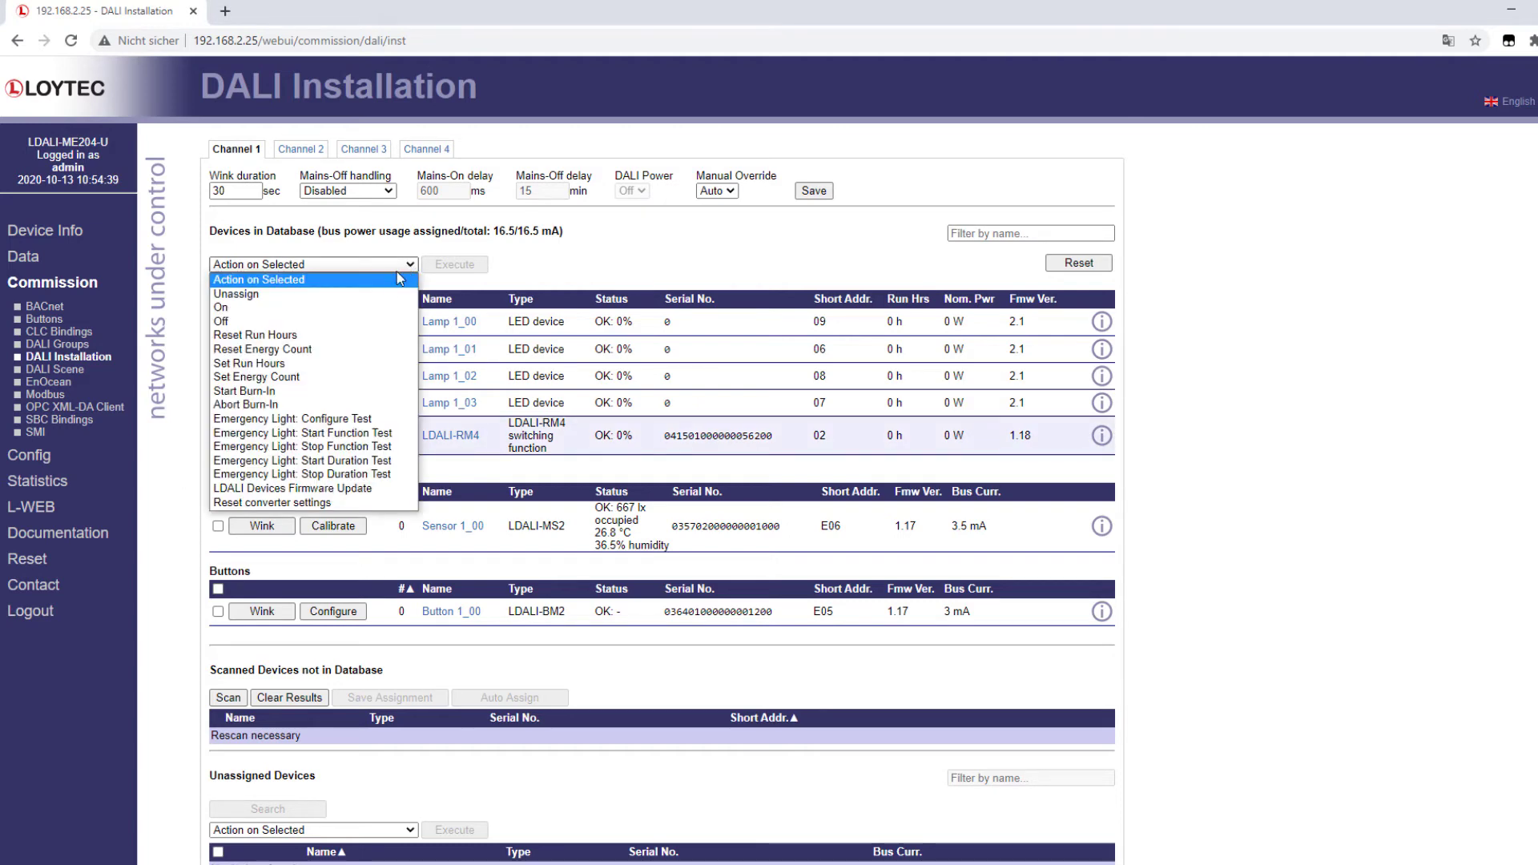
left_click(350, 505)
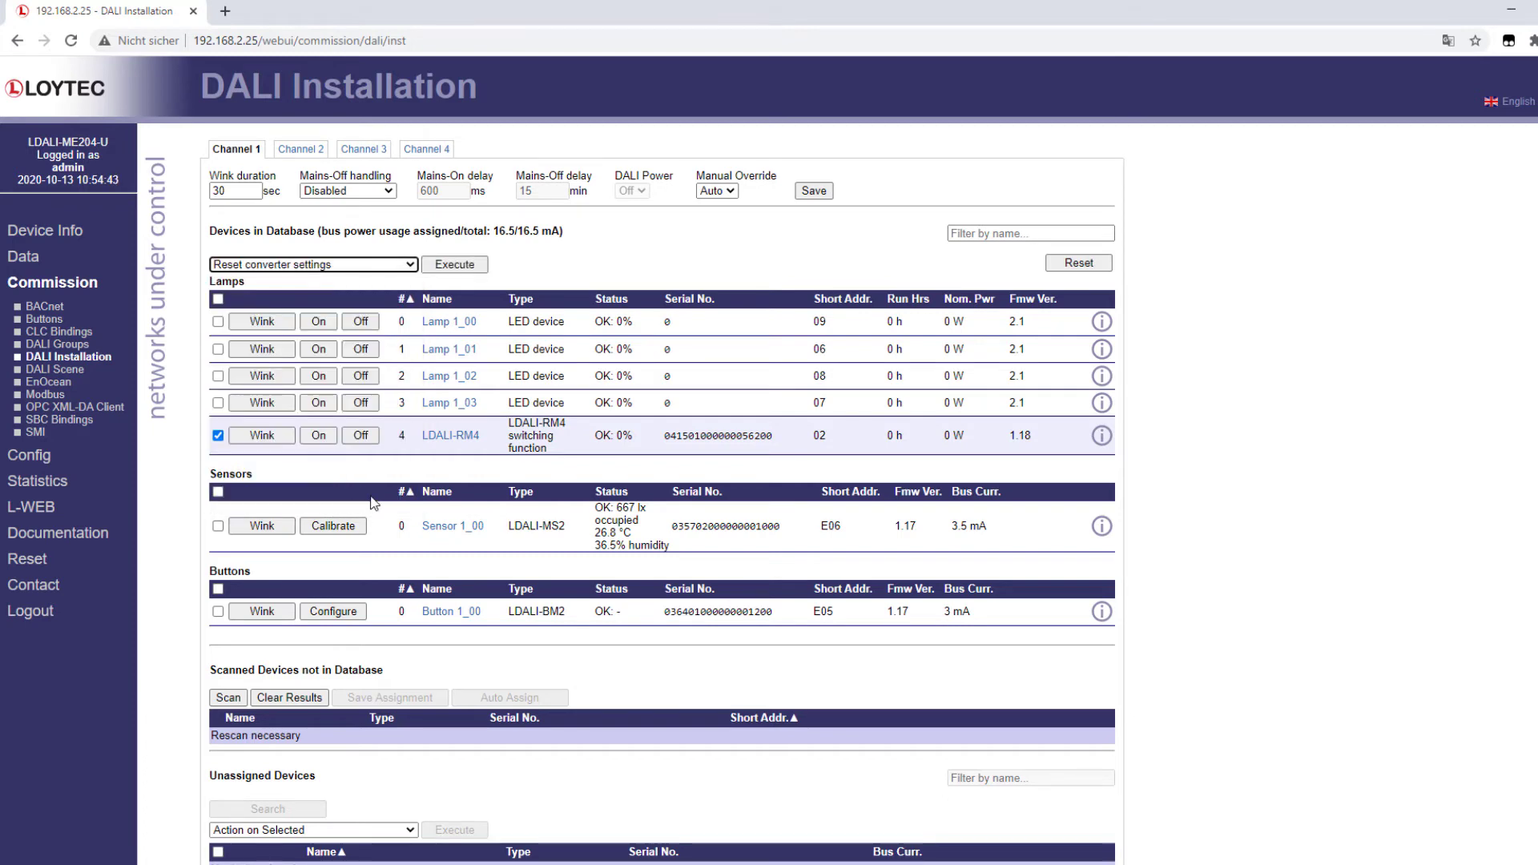
left_click(452, 271)
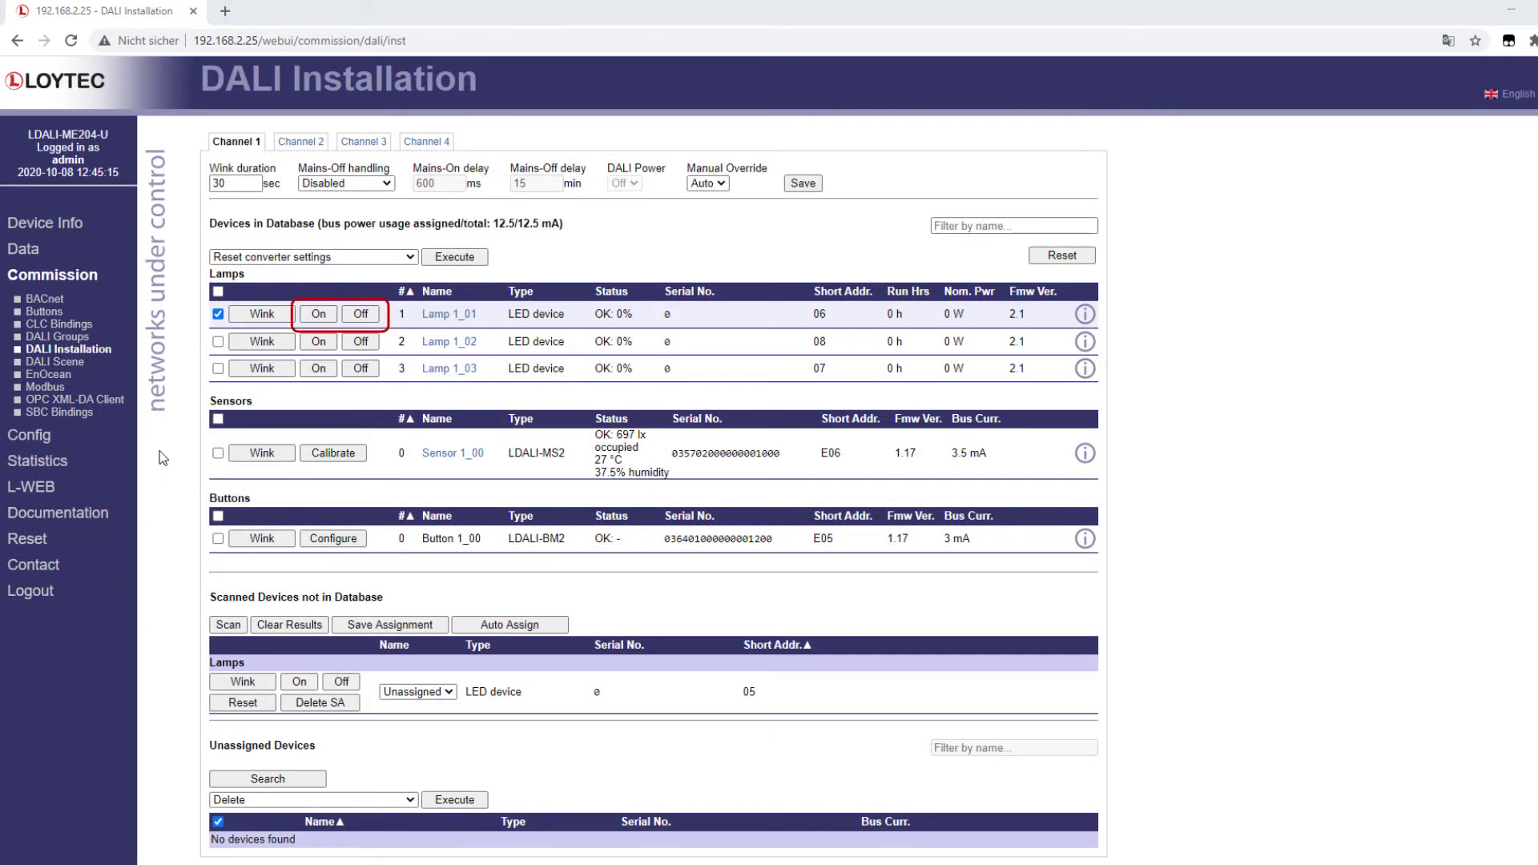
Step: Switch Lamp 1_01 on and off, then reset the scanned lamp and delete its short address
left_click(319, 317)
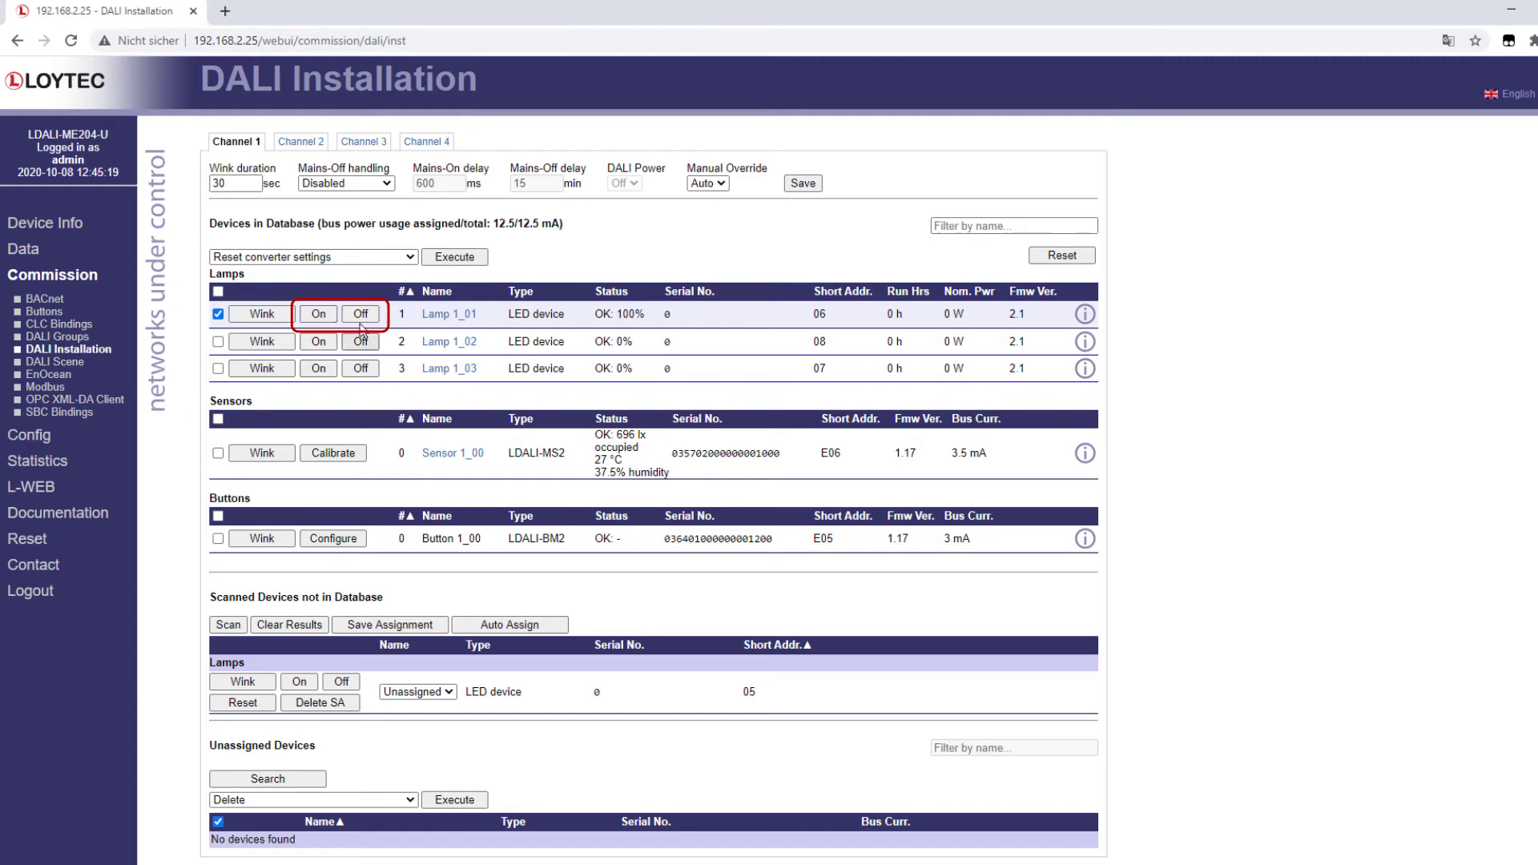
left_click(361, 316)
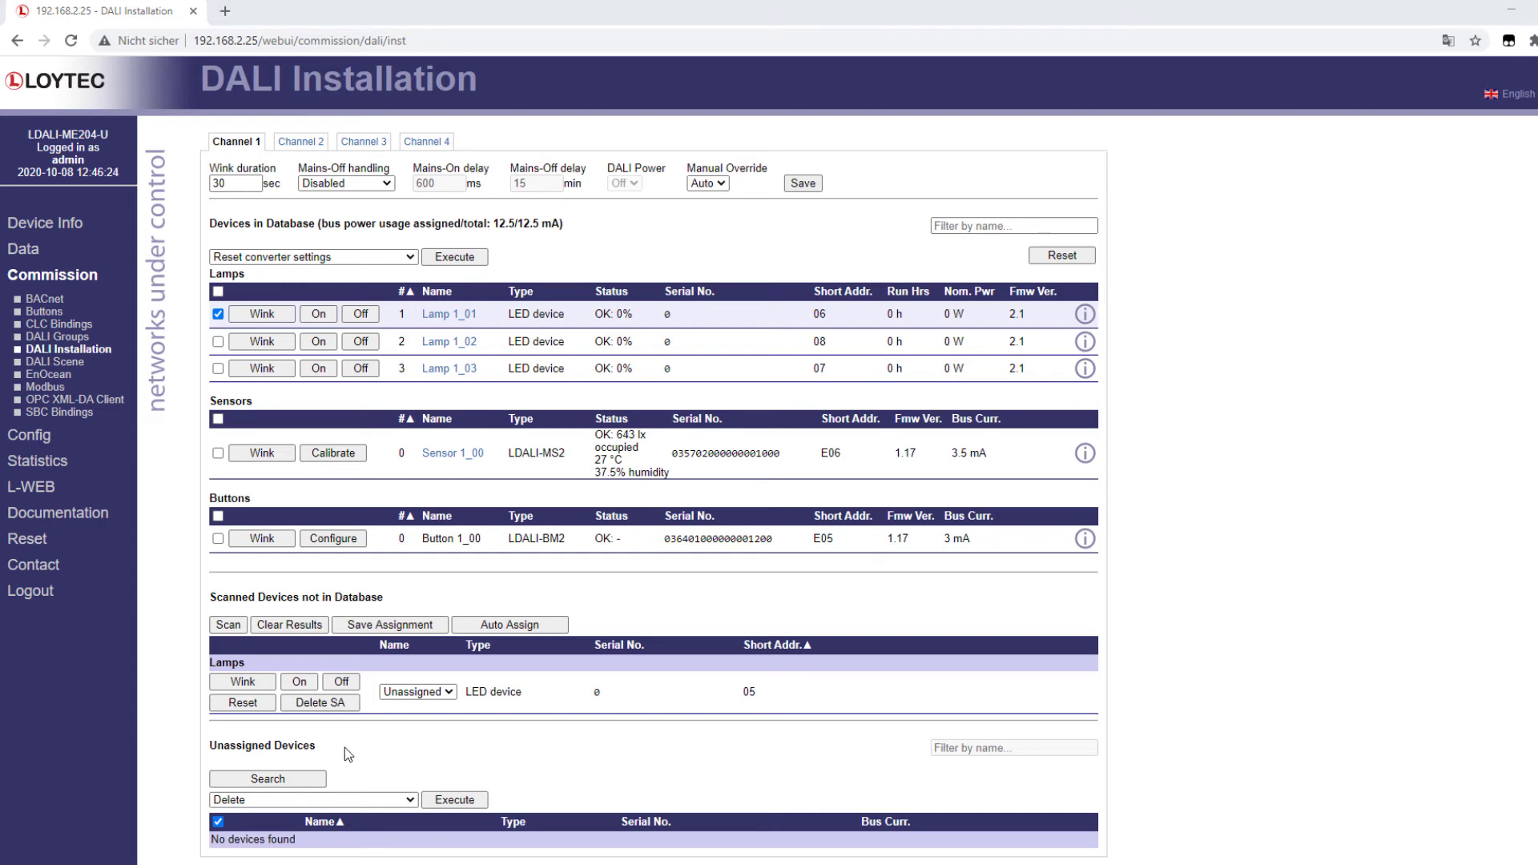
left_click(244, 707)
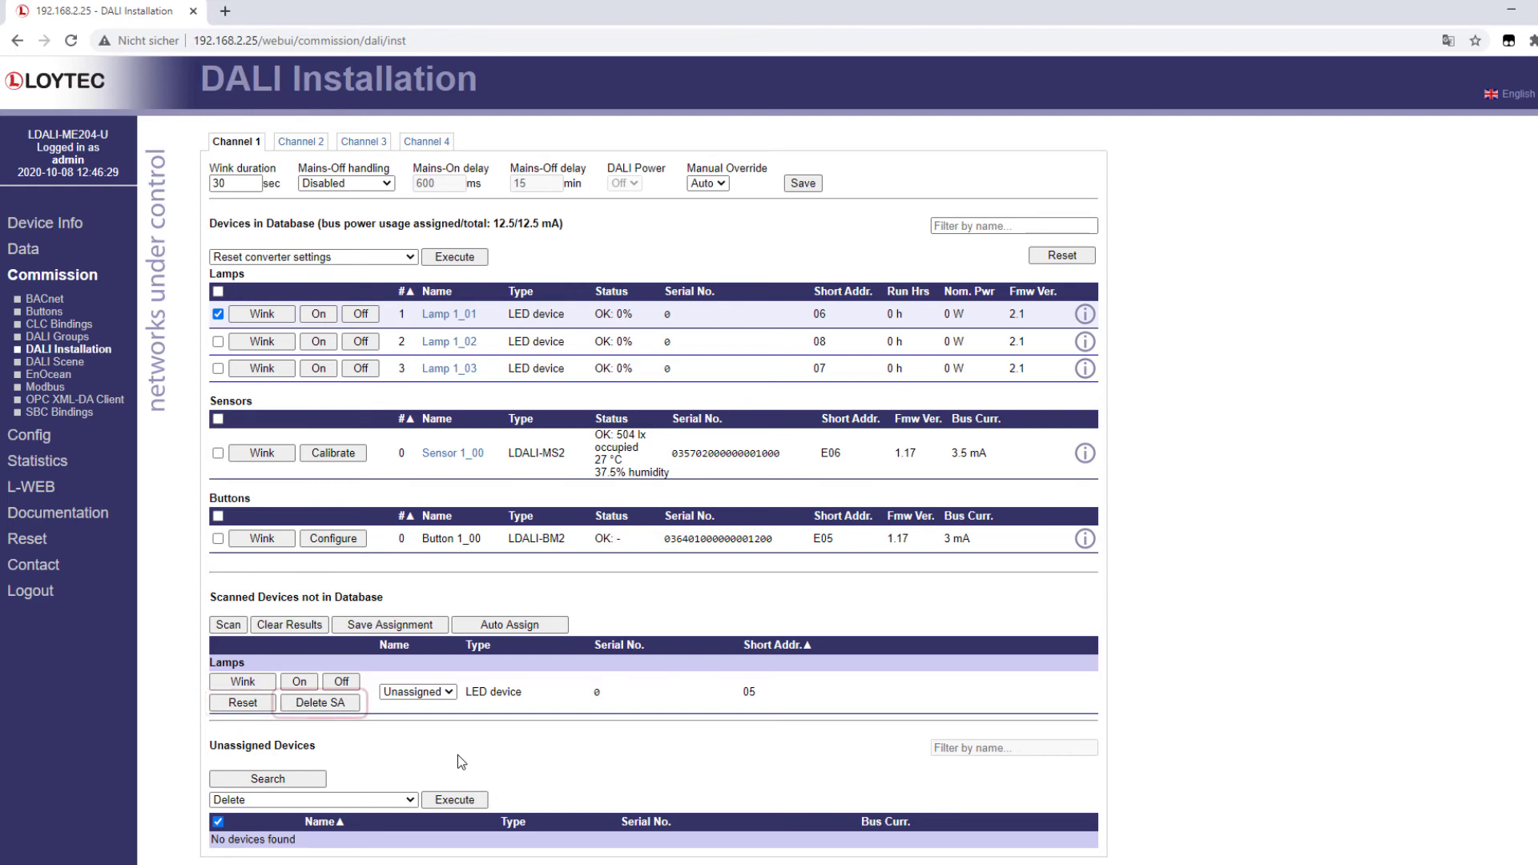
left_click(327, 709)
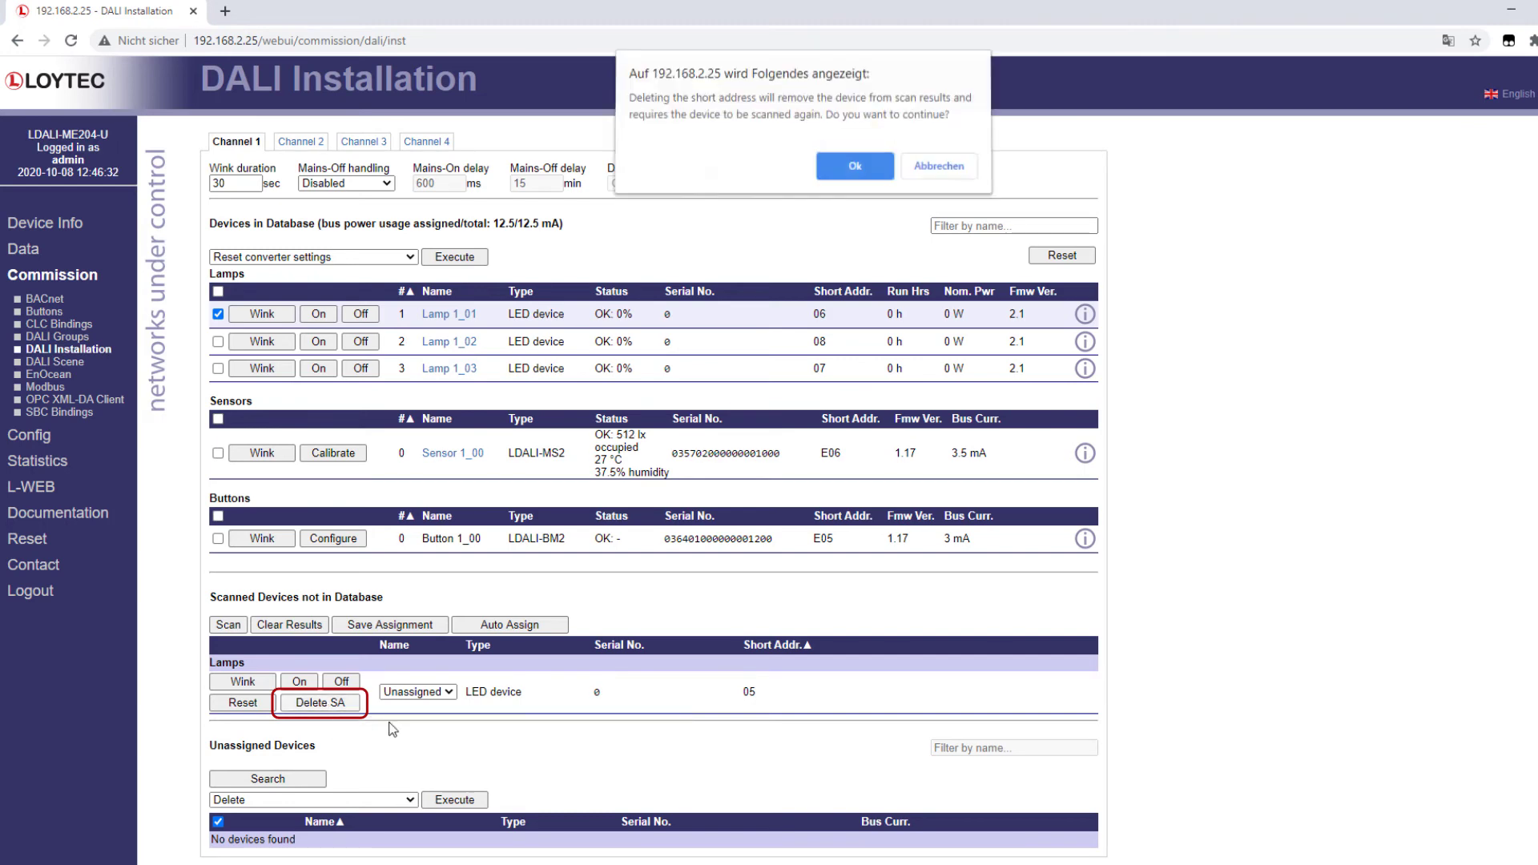
left_click(857, 167)
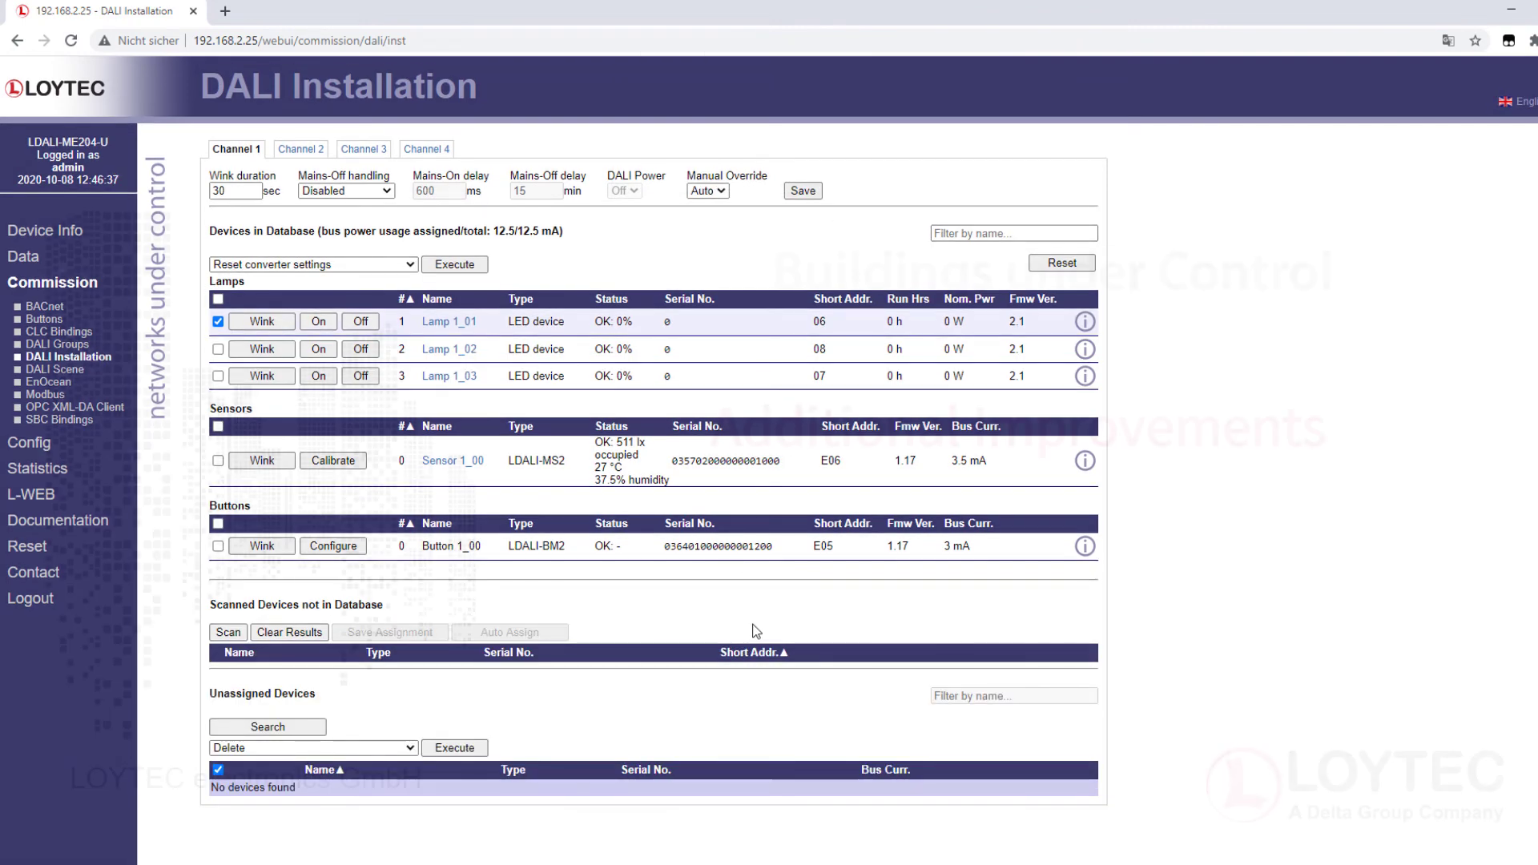